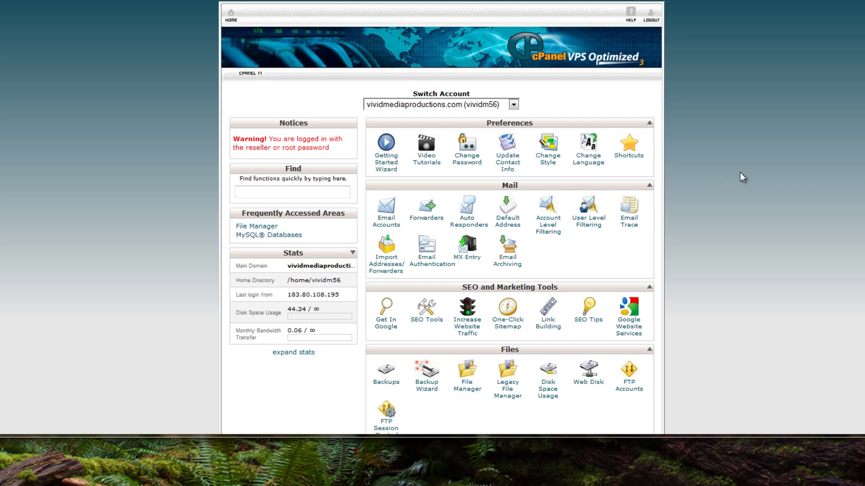
# Scroll down the cPanel home page to the Files section
pyautogui.scroll(-3, 590, 218)
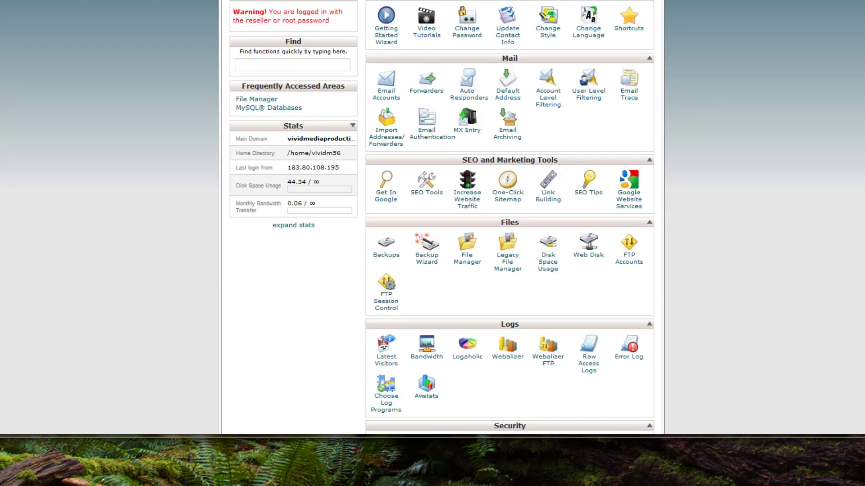
# Open File Manager on the public_html web root showing the Joomla folders
pyautogui.click(464, 241)
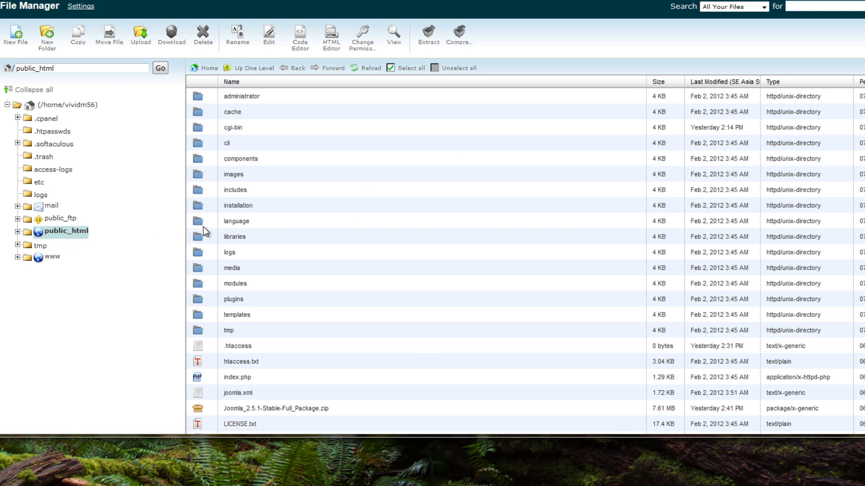
pyautogui.click(249, 95)
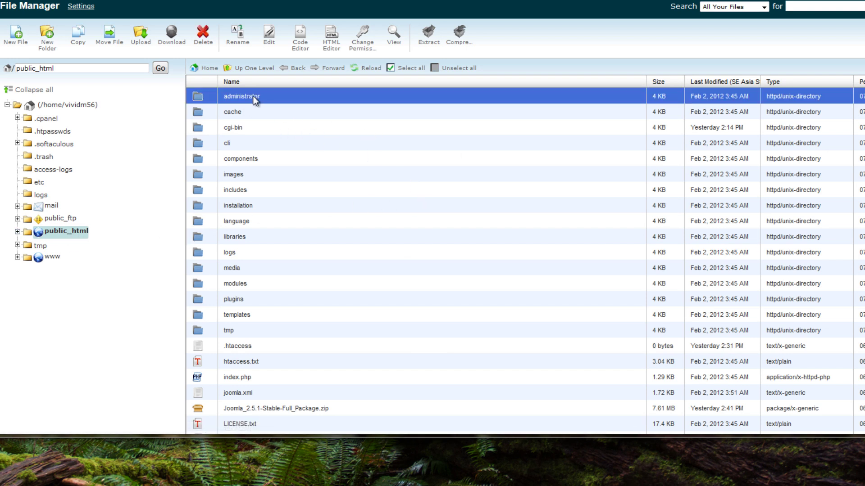
pyautogui.scroll(-2, 525, 261)
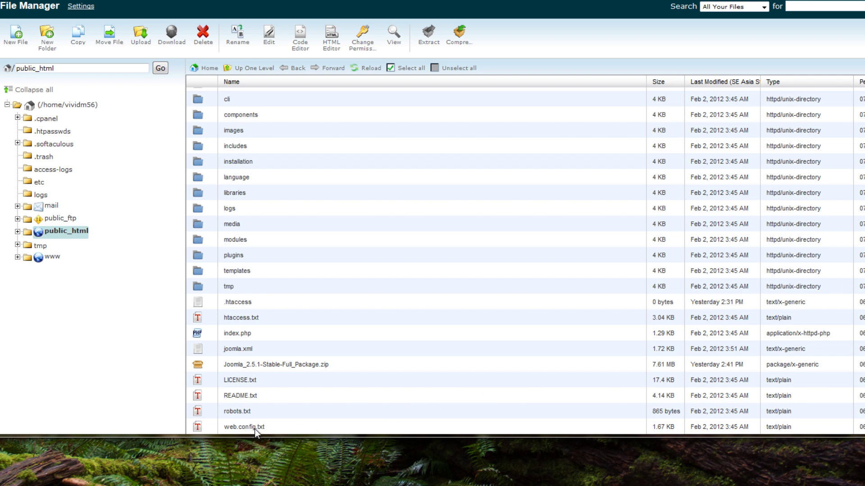
# Select every file and folder in public_html and delete them all
pyautogui.hotkey('ctrl', 'a')
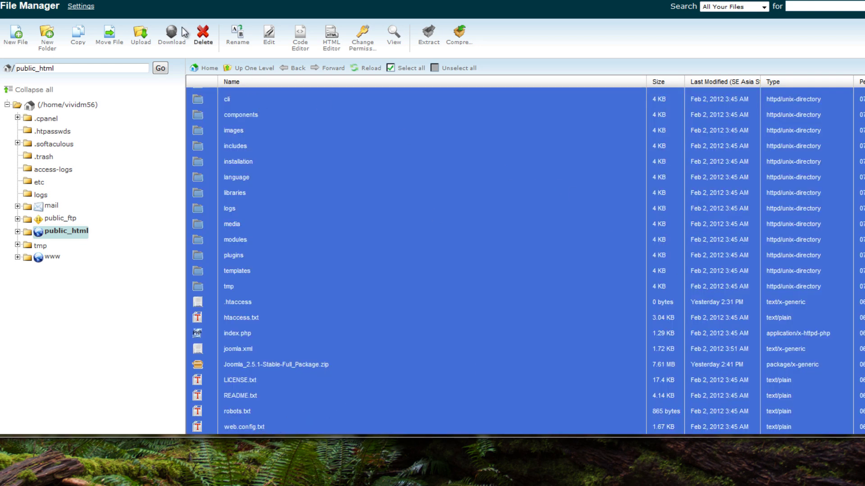
pyautogui.click(203, 37)
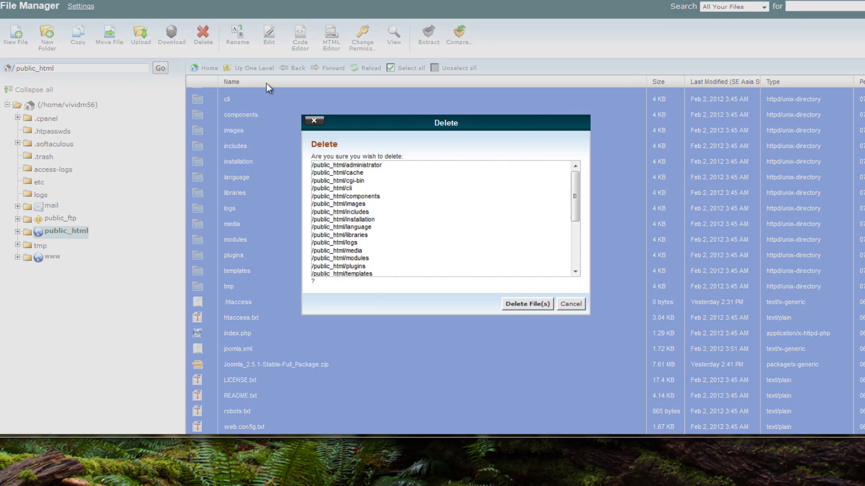
pyautogui.click(531, 304)
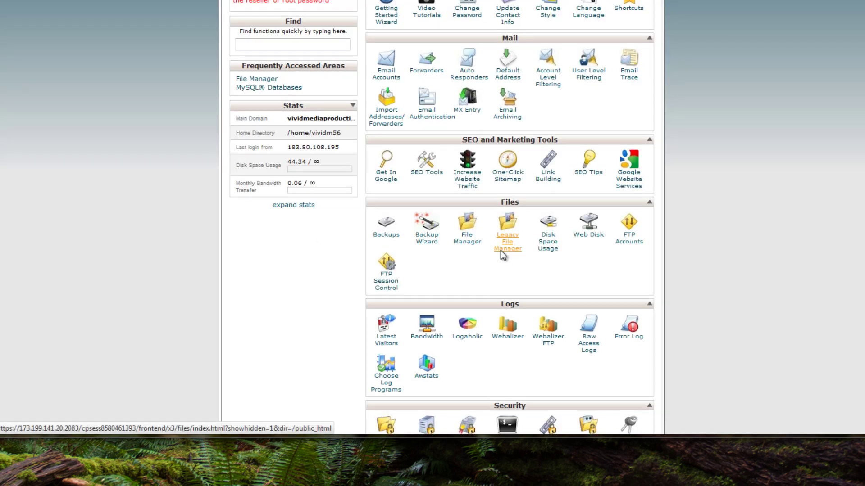
# Delete the vividm56_vivd database from the MySQL Databases page
pyautogui.scroll(-5, 500, 247)
pyautogui.scroll(-2, 493, 239)
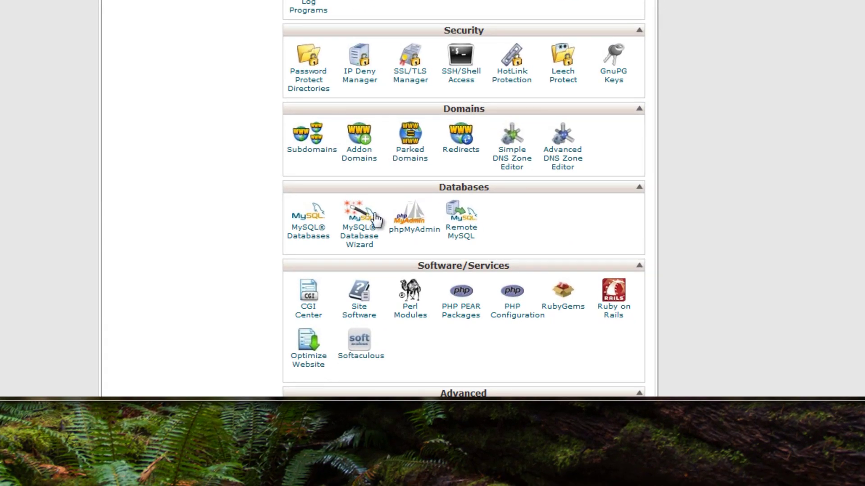
pyautogui.click(320, 238)
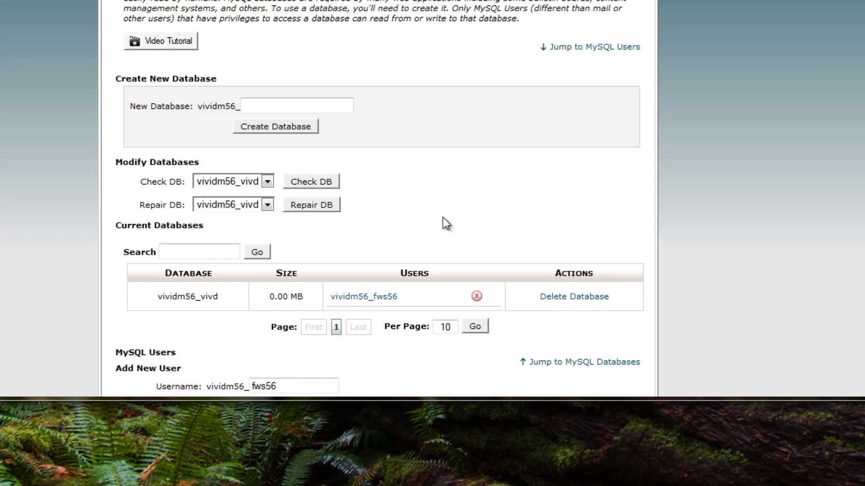
pyautogui.scroll(-3, 444, 222)
pyautogui.scroll(-1, 450, 212)
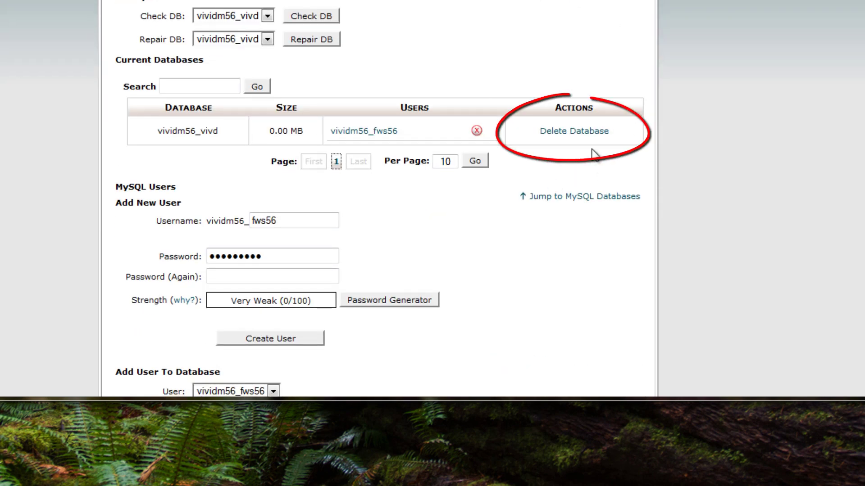
pyautogui.click(573, 135)
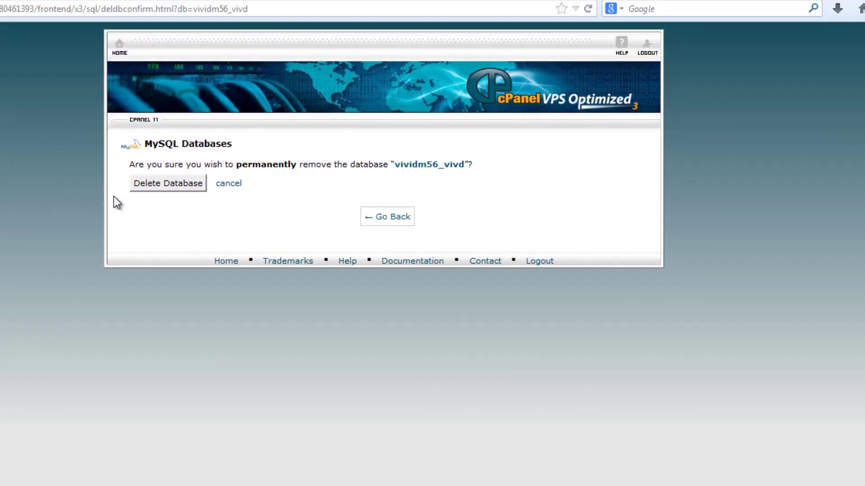
pyautogui.click(170, 186)
# Delete the old MySQL user that was attached to that database
pyautogui.click(390, 201)
pyautogui.scroll(-5, 774, 429)
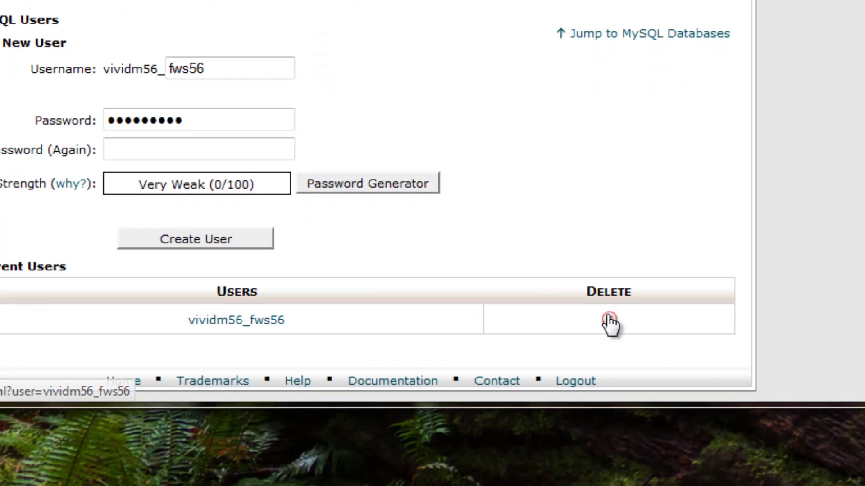
pyautogui.click(586, 405)
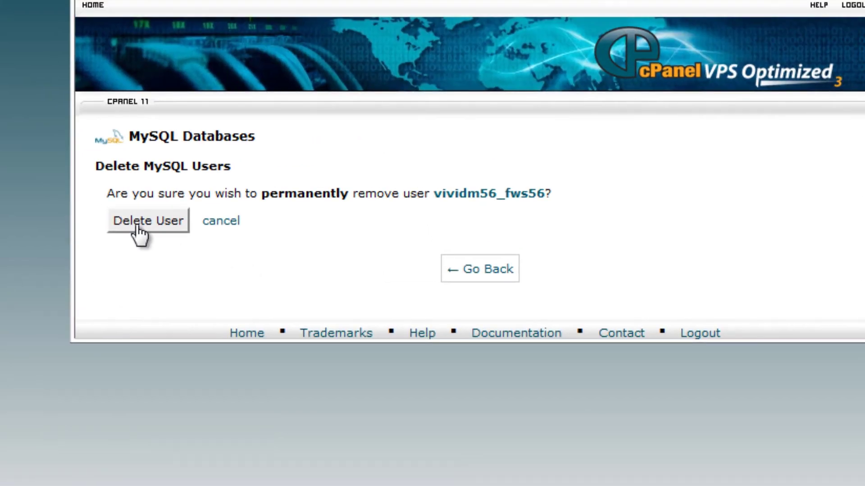
pyautogui.click(137, 225)
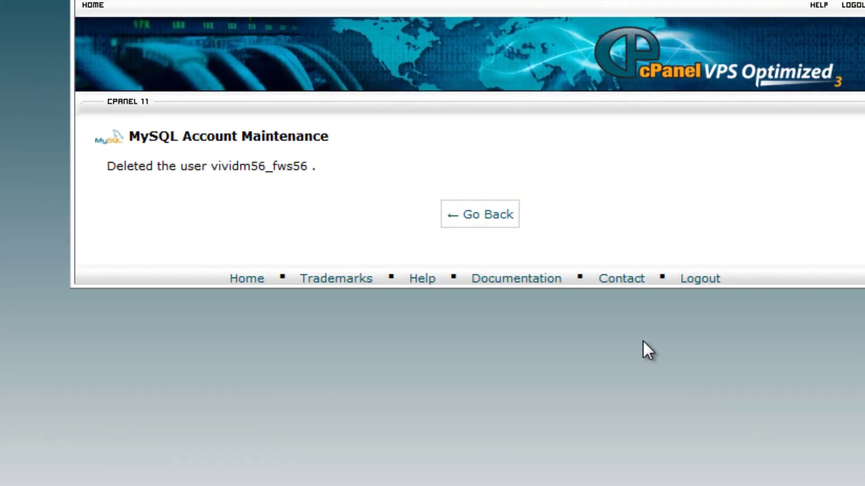
# Create a new database named 'vivid', giving vividm56_vivid
pyautogui.click(474, 215)
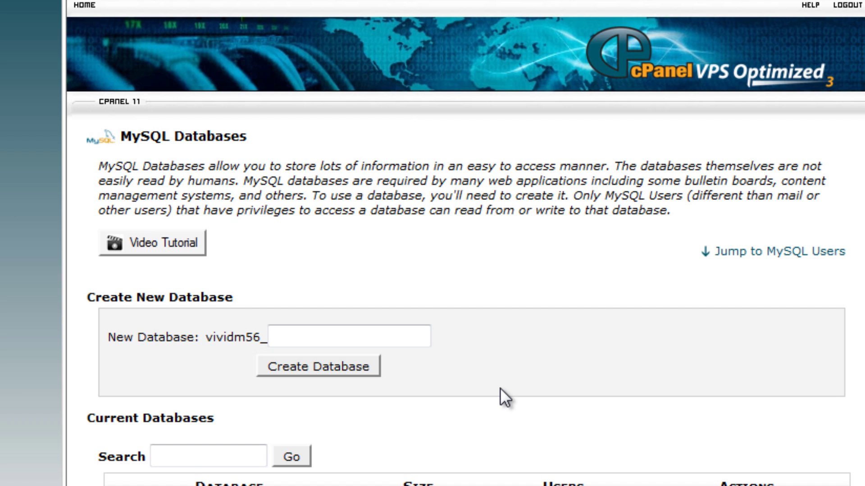
pyautogui.click(299, 333)
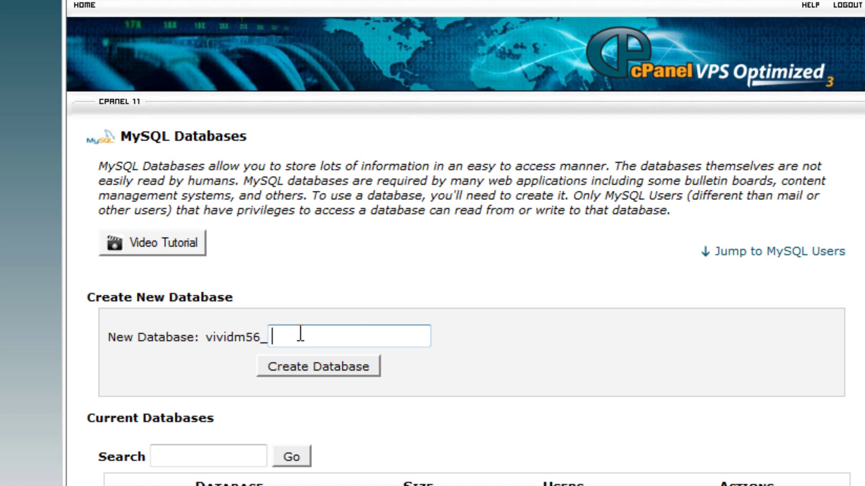
pyautogui.write('vivid')
pyautogui.press('Return')
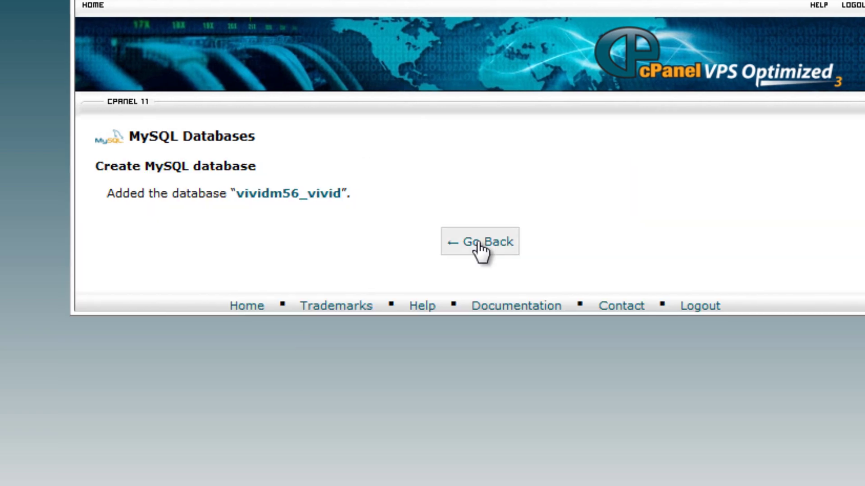
pyautogui.click(478, 247)
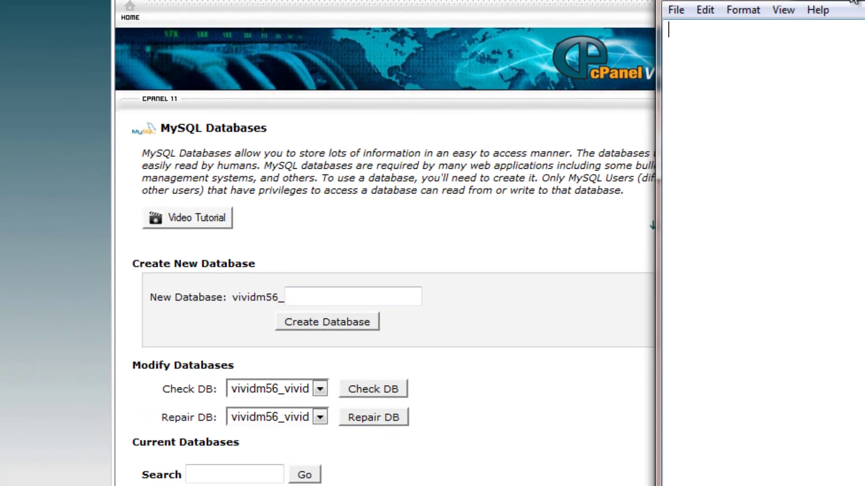
# Paste the database name vividm56_vivid into Notepad and maximize the window
pyautogui.write('vividm56_vivid')
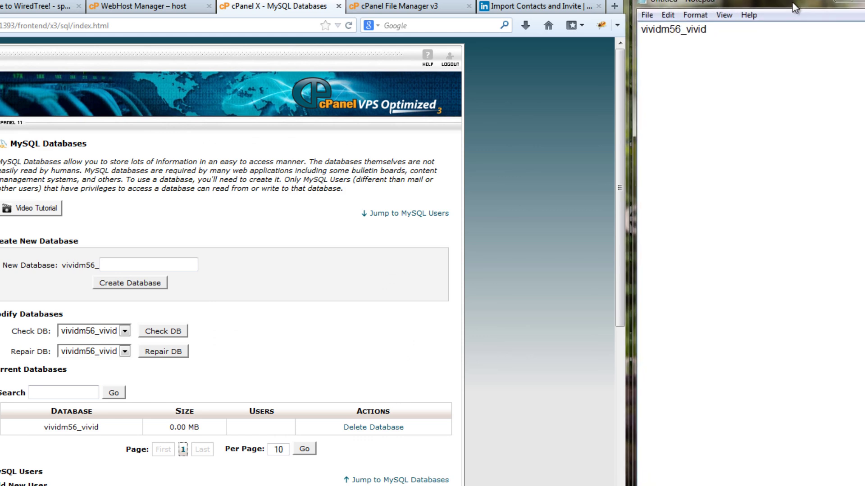
pyautogui.doubleClick(795, 7)
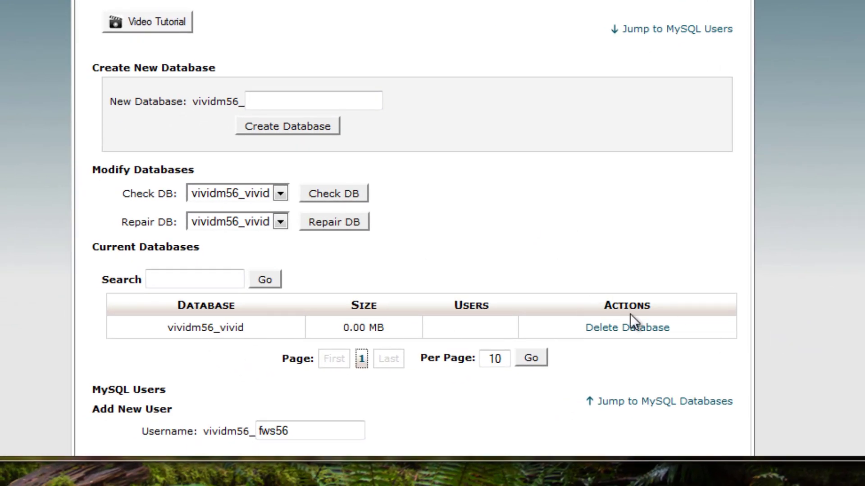
# Create MySQL user vividm56_photo with a strong pasted password in both fields
pyautogui.scroll(-5, 859, 131)
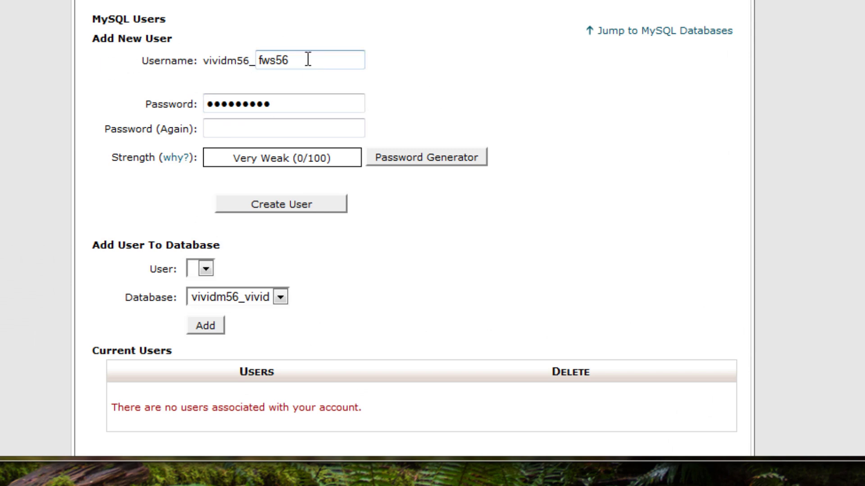
pyautogui.moveTo(362, 60); pyautogui.dragTo(255, 53)
pyautogui.write('photoguy')
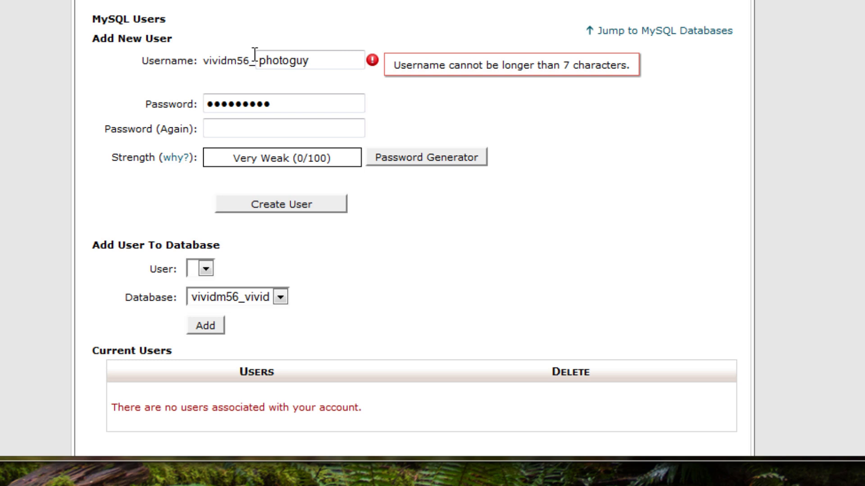
pyautogui.press('BackSpace')
pyautogui.press('BackSpace')
pyautogui.press('BackSpace')
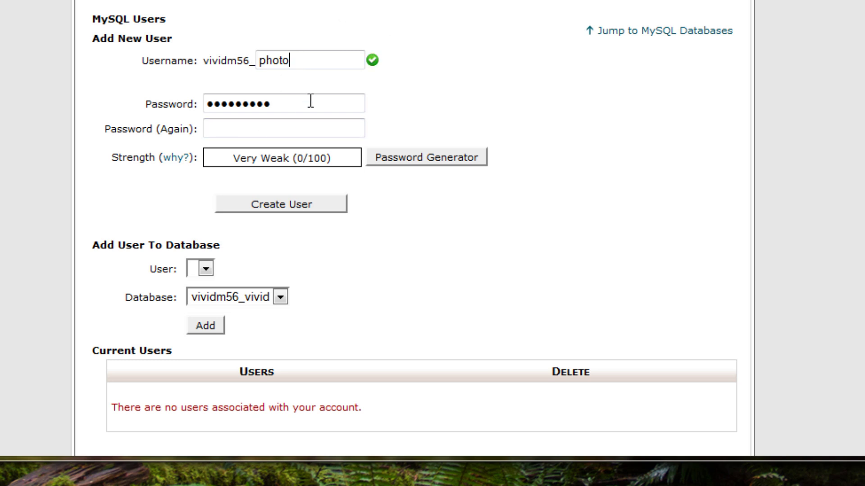
pyautogui.moveTo(308, 100); pyautogui.dragTo(88, 97)
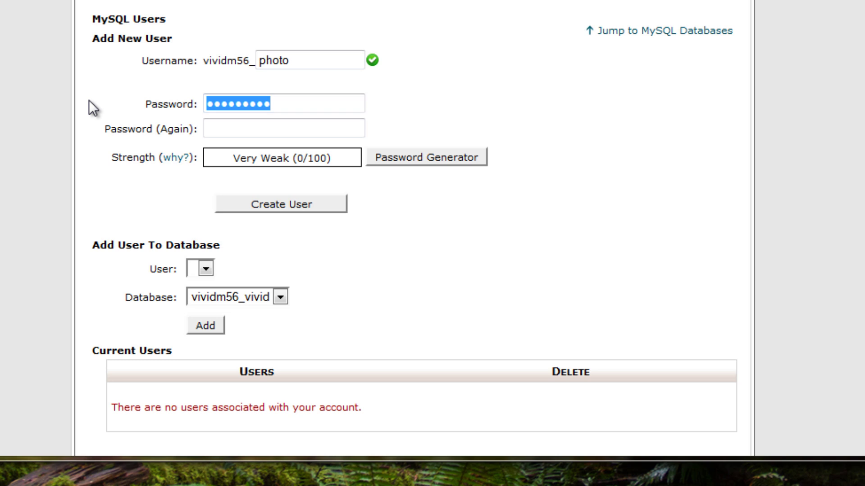
pyautogui.hotkey('ctrl', 'v')
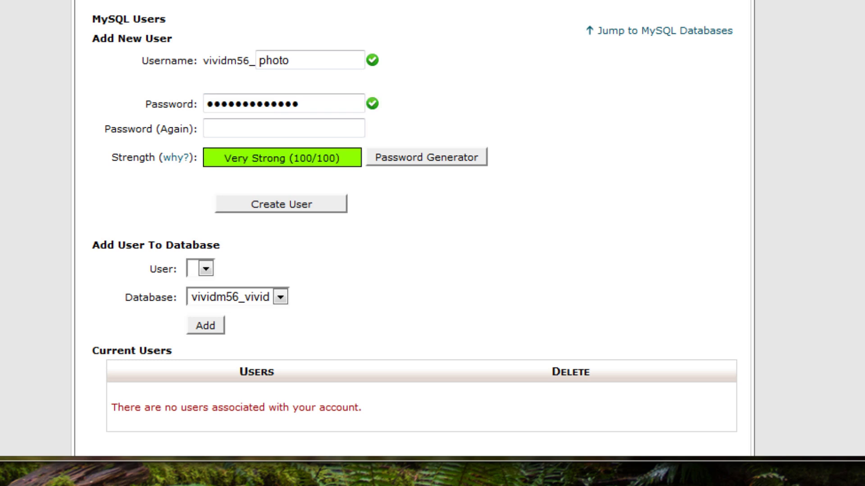
pyautogui.click(252, 131)
pyautogui.hotkey('ctrl', 'v')
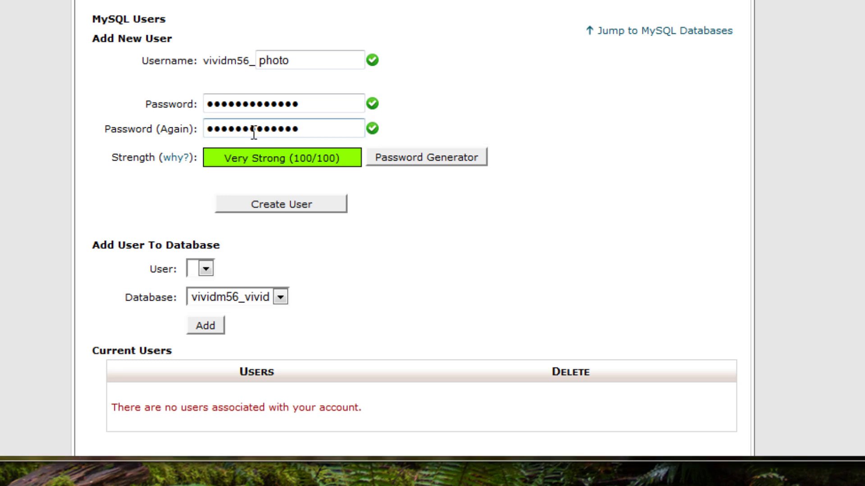
pyautogui.click(280, 204)
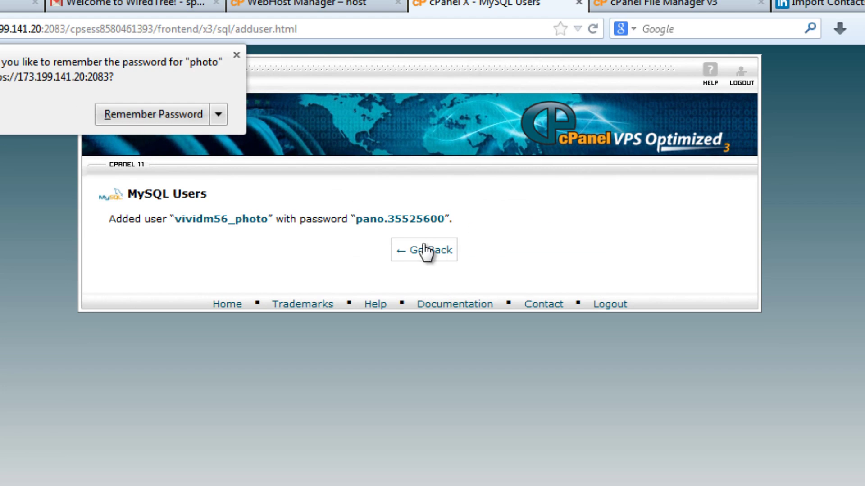
# Add vividm56_photo to vividm56_vivid with ALL PRIVILEGES and save the changes
pyautogui.click(411, 185)
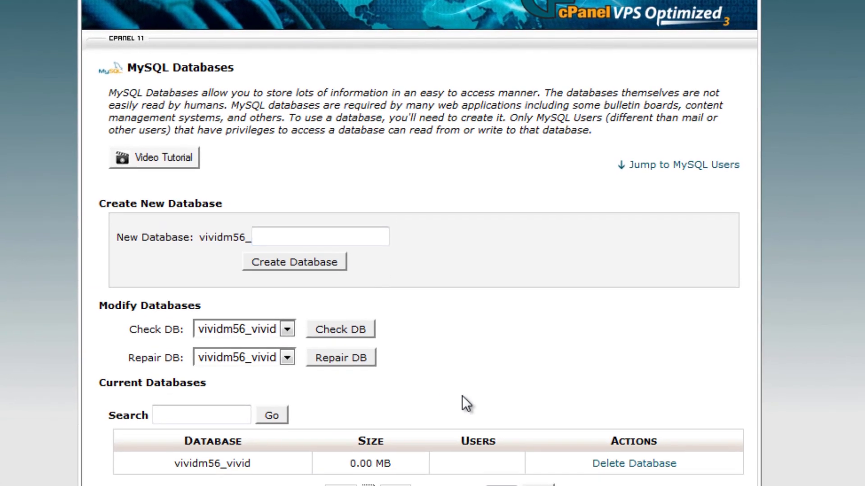
pyautogui.scroll(-10, 558, 259)
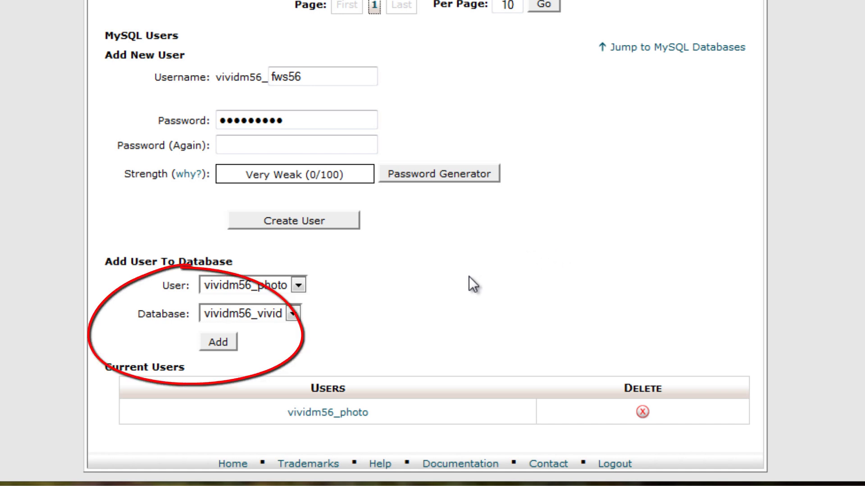
pyautogui.click(220, 342)
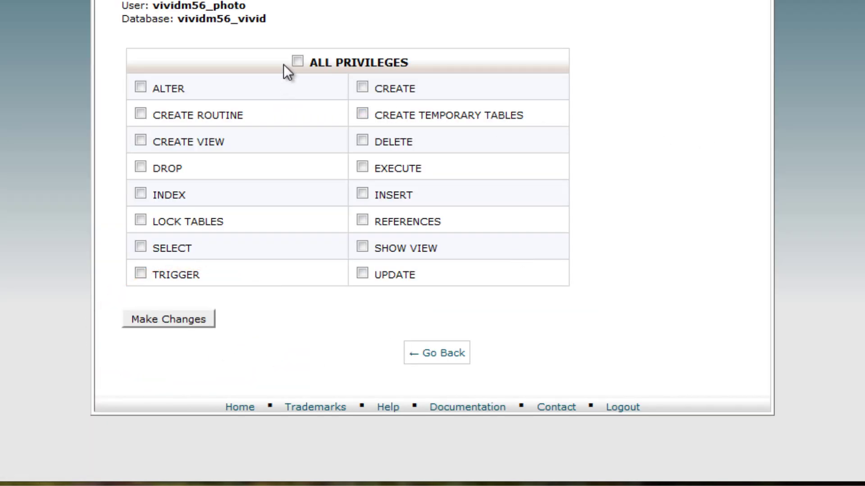
pyautogui.click(297, 61)
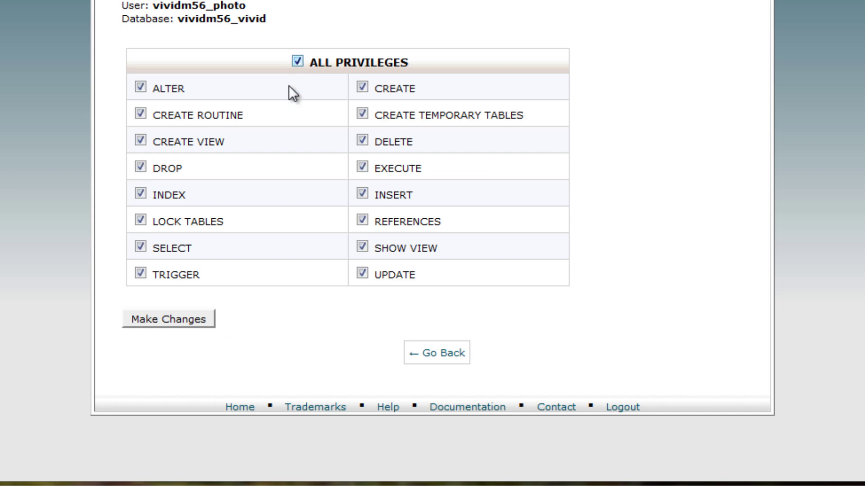
pyautogui.click(182, 319)
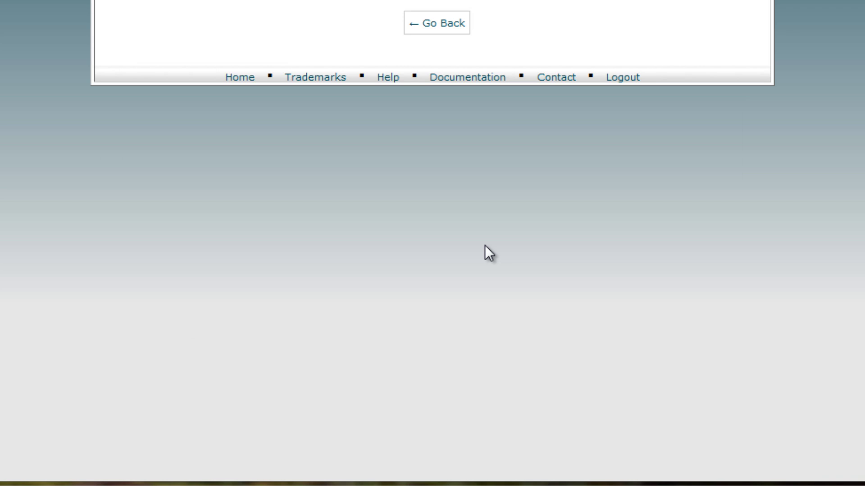
pyautogui.click(456, 27)
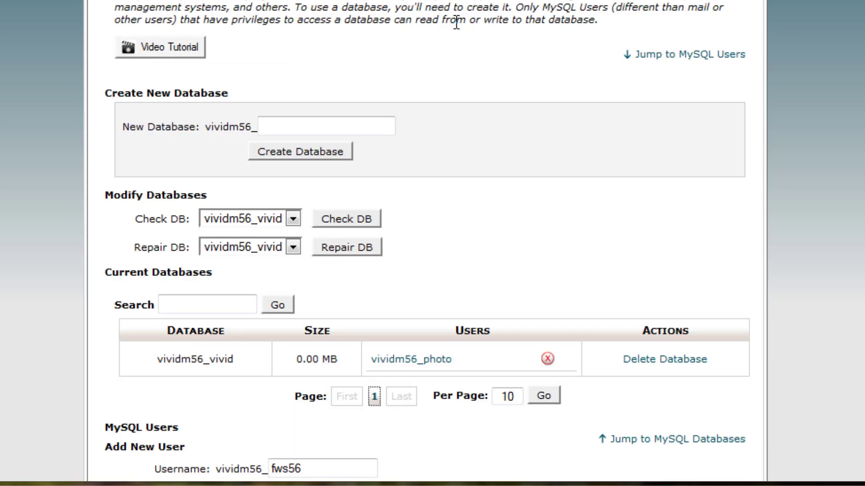
pyautogui.scroll(-5, 819, 243)
pyautogui.scroll(1, 818, 324)
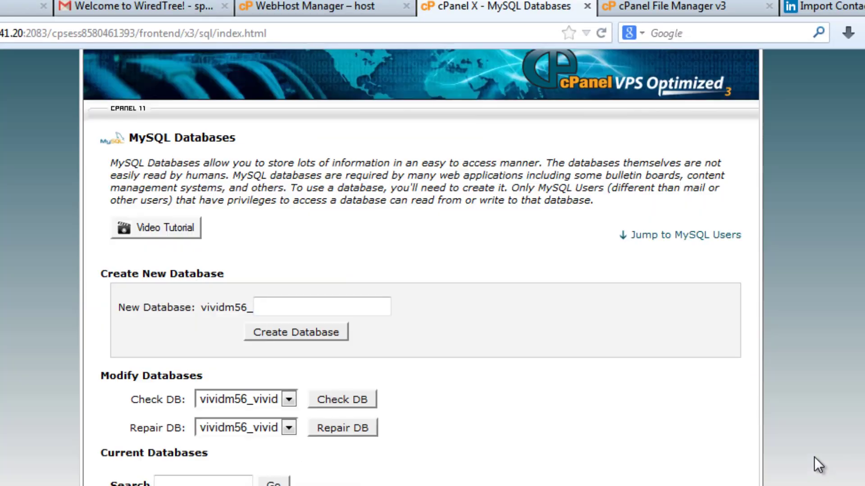
pyautogui.scroll(1, 814, 456)
pyautogui.scroll(-5, 814, 457)
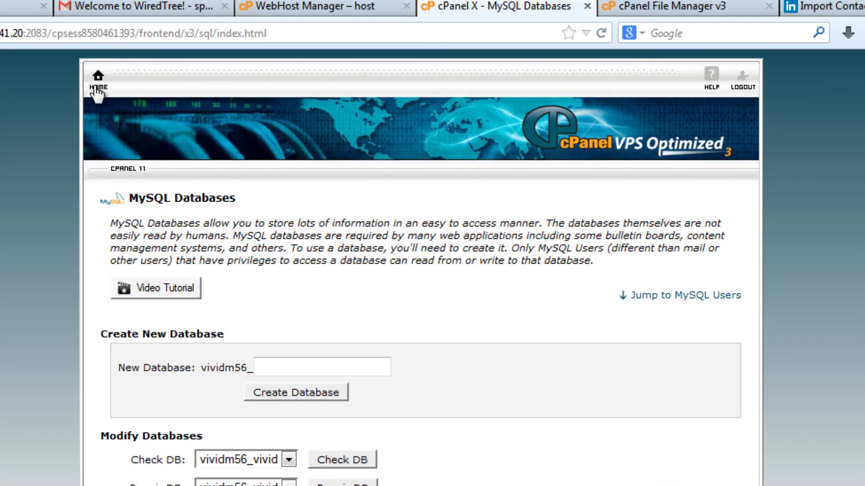
# From the cPanel home page, open File Manager on the public_html web root
pyautogui.click(96, 88)
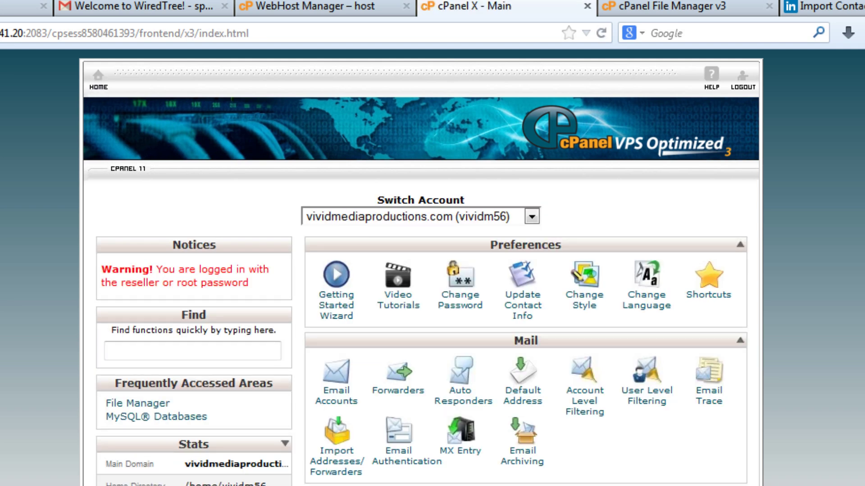
pyautogui.scroll(-4, 432, 270)
pyautogui.scroll(-15, 454, 293)
pyautogui.scroll(7, 454, 292)
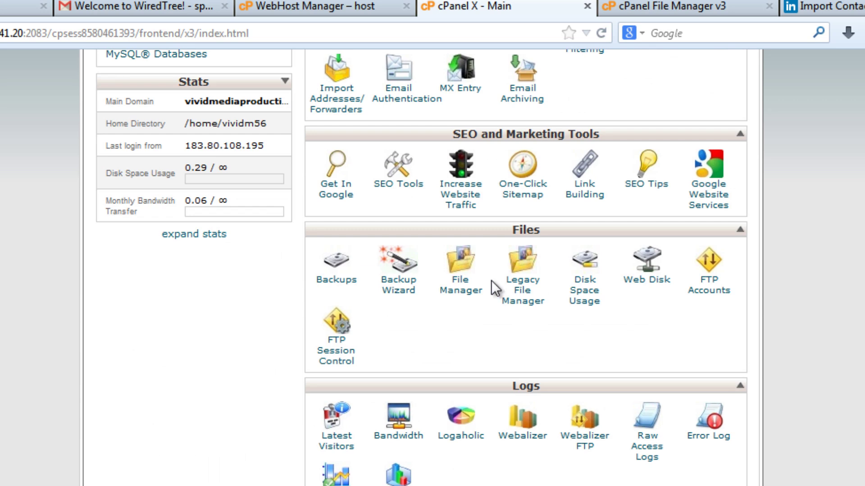
pyautogui.click(454, 292)
pyautogui.scroll(-6, 428, 383)
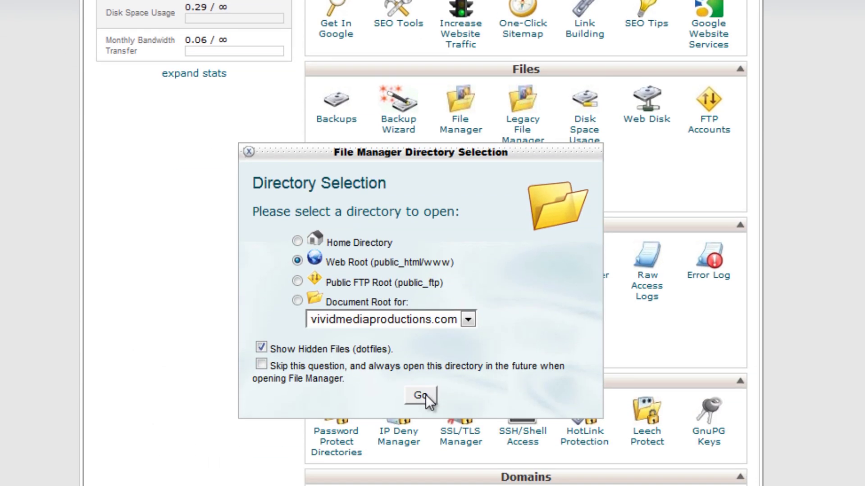
pyautogui.click(423, 395)
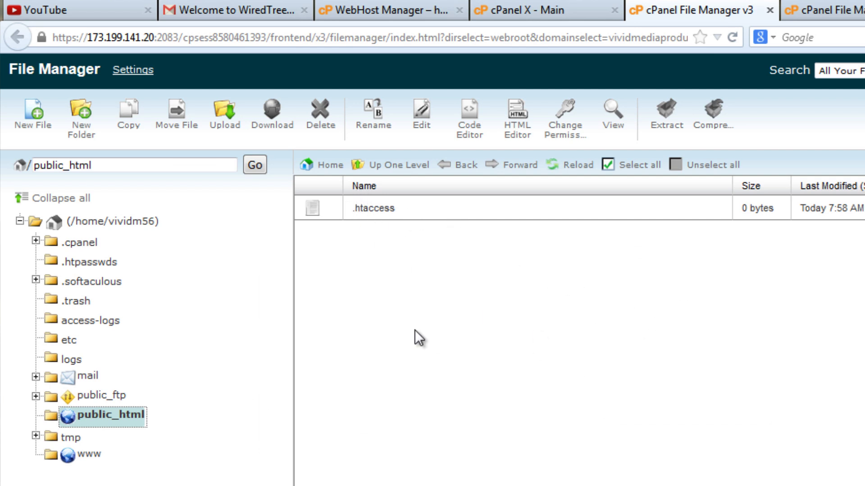
# Open the Upload files page for public_html and bring up the file chooser
pyautogui.click(224, 122)
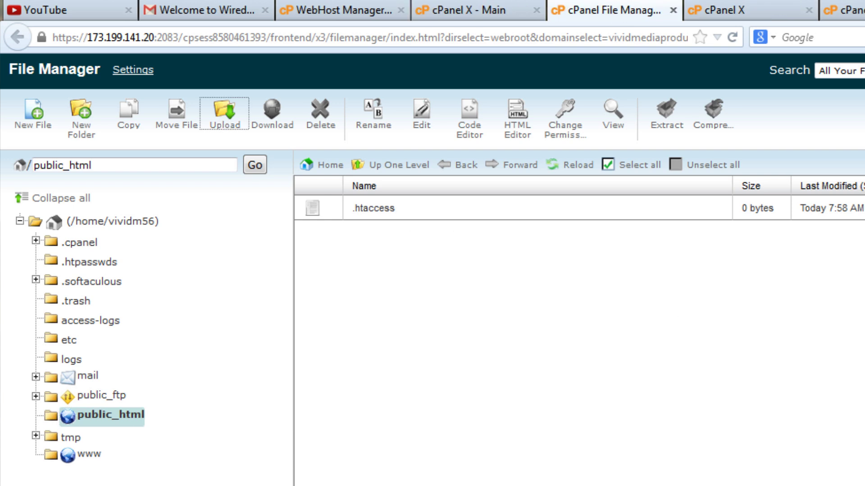
pyautogui.click(219, 124)
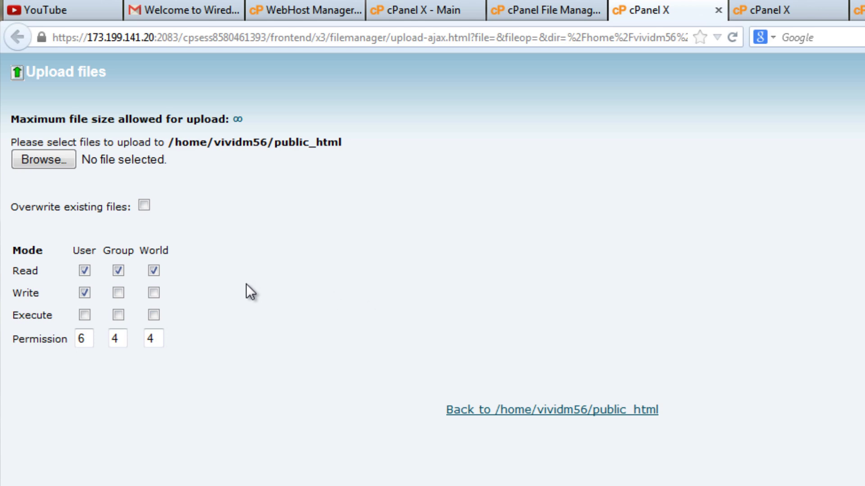
pyautogui.click(58, 160)
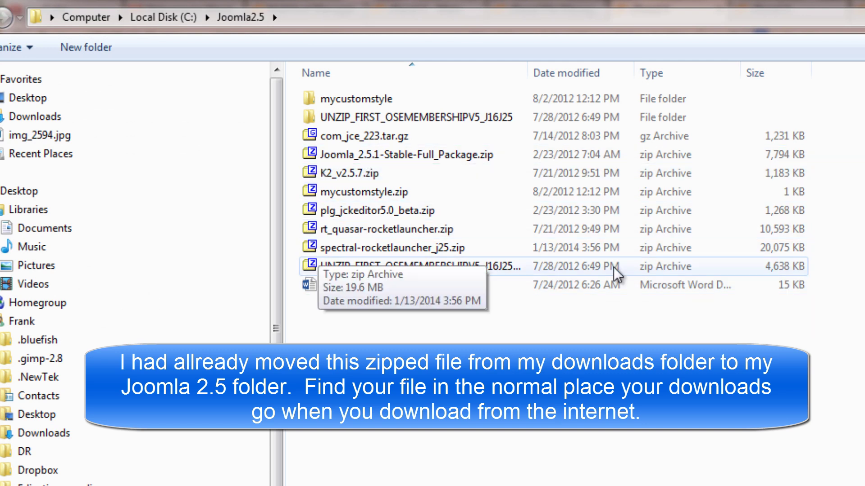
# Choose spectral-rocketlauncher_j25.zip from the Joomla2.5 folder to upload into public_html
pyautogui.doubleClick(311, 248)
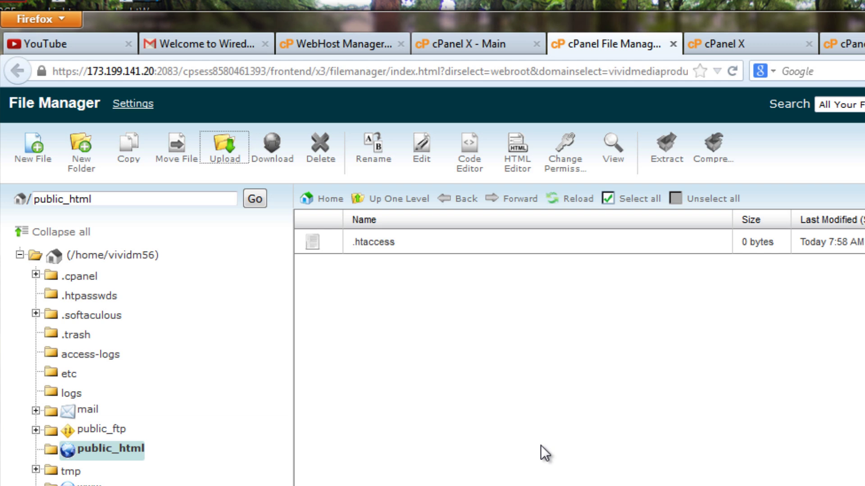
# Reload the File Manager so spectral-rocketlauncher_j25.zip (19.6 MB) appears in public_html
pyautogui.click(732, 73)
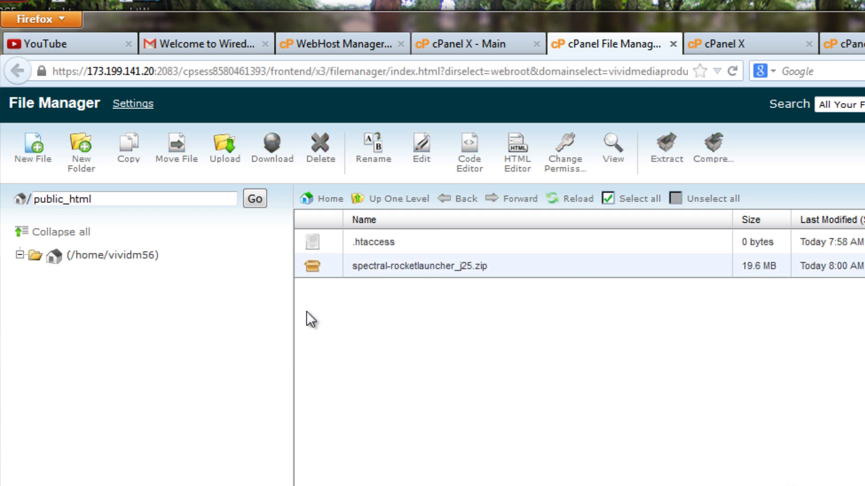
# Extract spectral-rocketlauncher_j25.zip into public_html and close the extraction results
pyautogui.rightClick(315, 267)
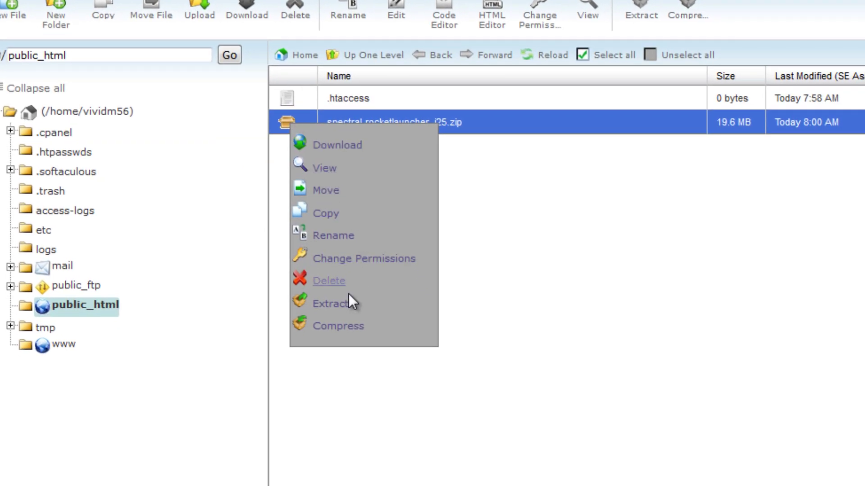
pyautogui.click(328, 308)
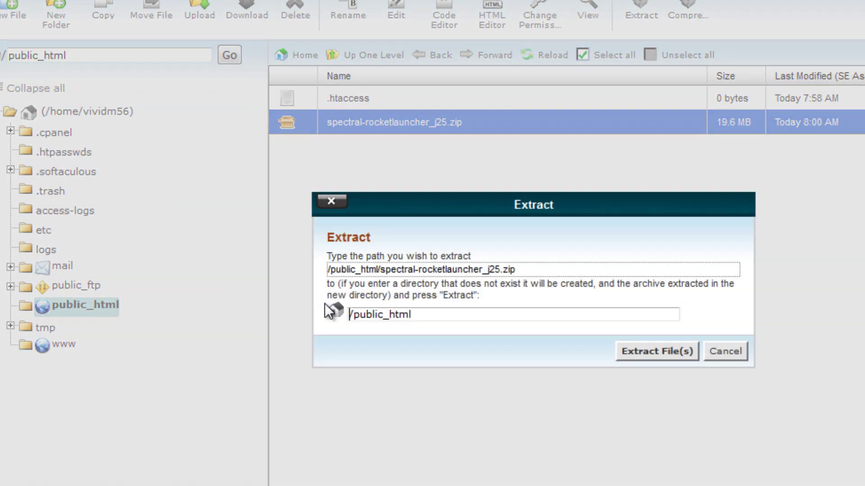
pyautogui.click(678, 351)
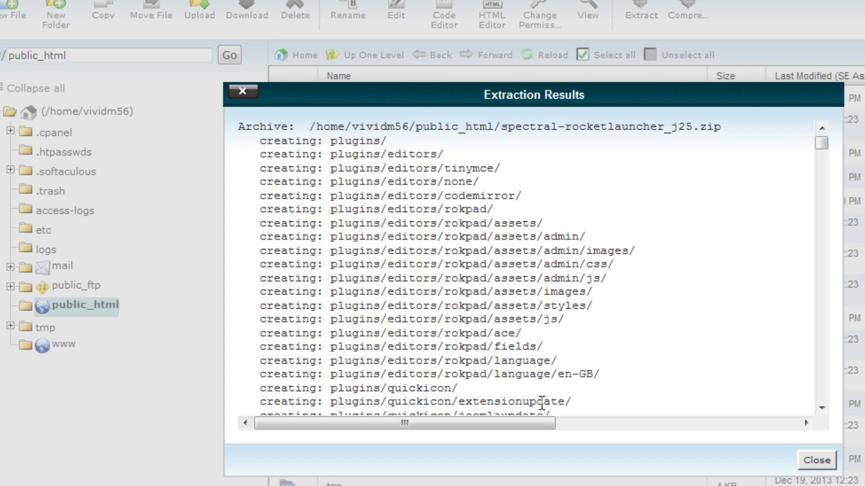
pyautogui.click(813, 459)
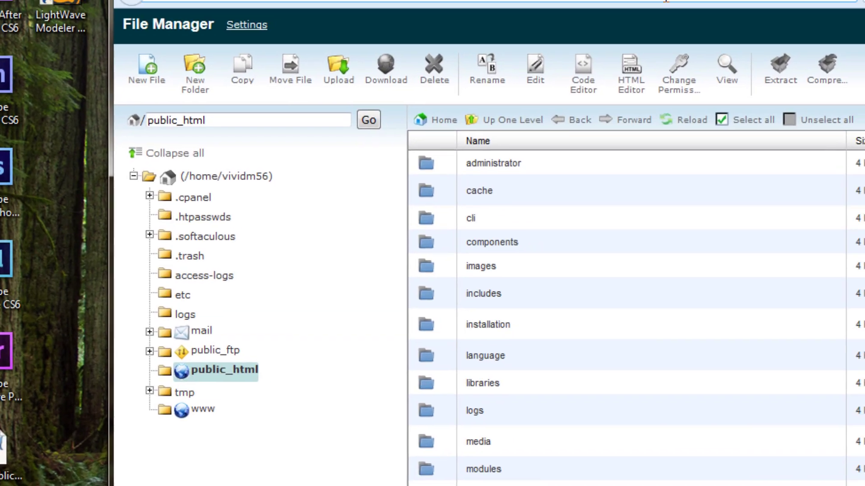
# Load vividmediaproductions.com in Firefox to bring up the Joomla 2.5.17 pre-installation check
pyautogui.click(526, 0)
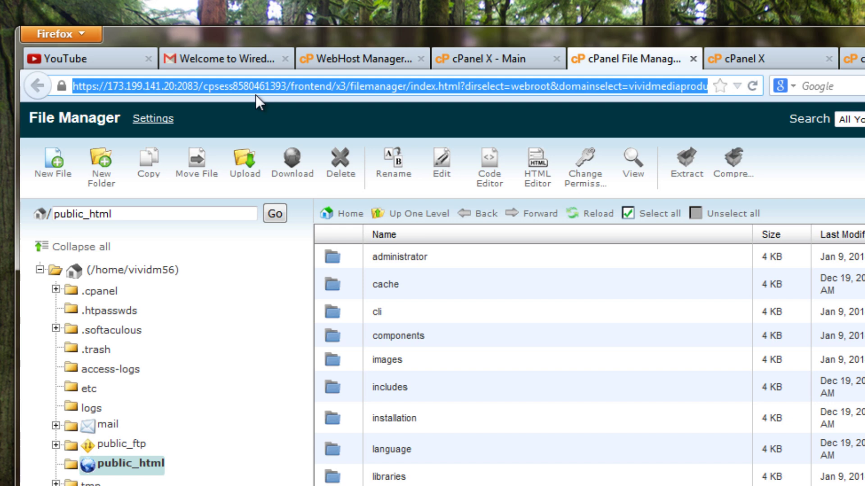
pyautogui.write('vividmediaproductions.com/')
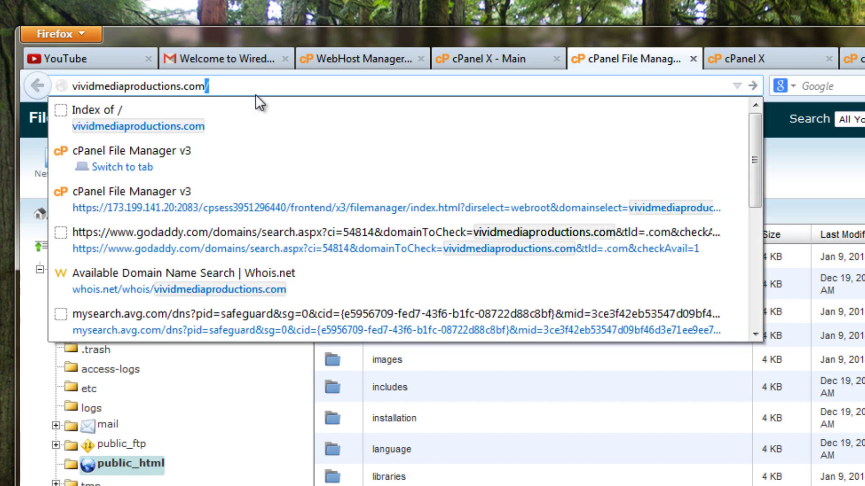
pyautogui.press('Return')
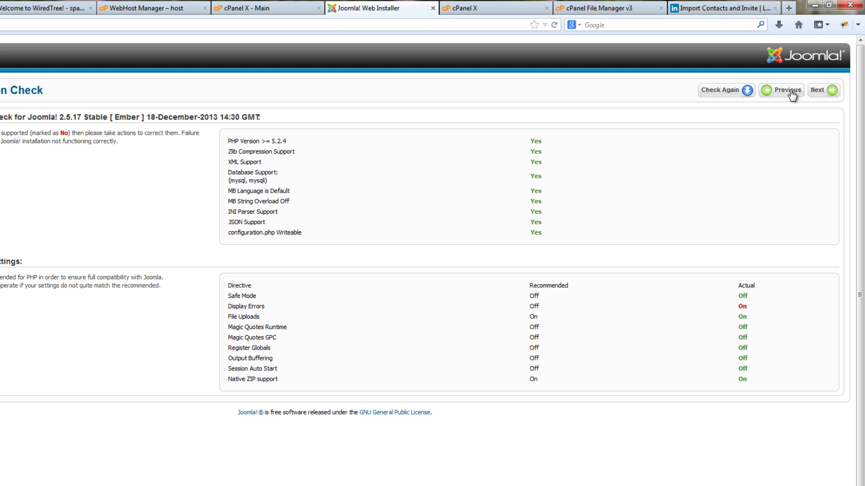
# Advance through the Pre-Installation Check and License pages to Database Configuration
pyautogui.click(817, 91)
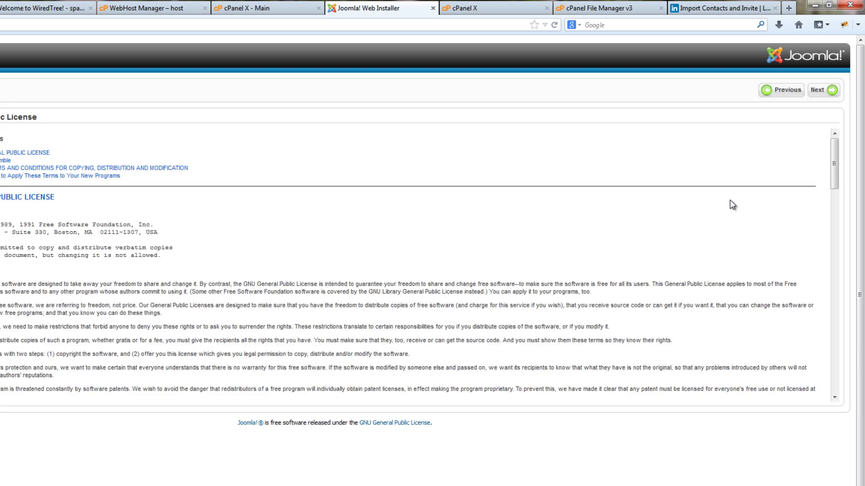
pyautogui.click(817, 90)
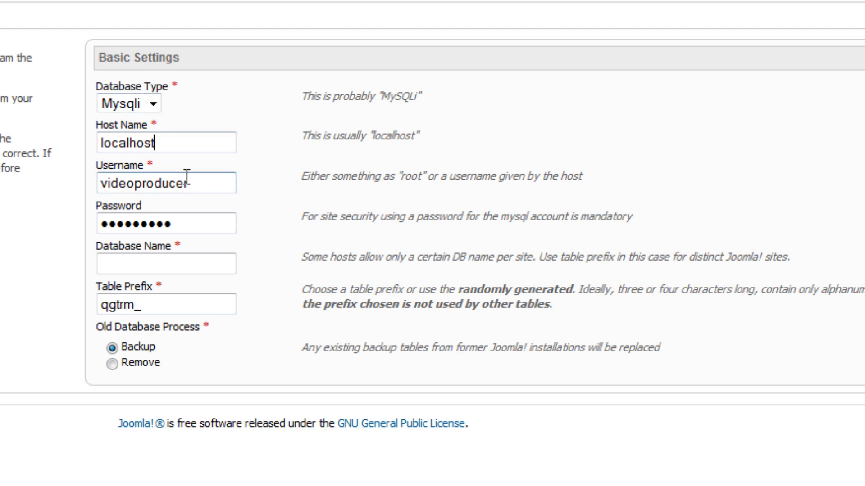
# Enter the MySQL username, its password and database name vividm56_vivid, then submit
pyautogui.doubleClick(209, 186)
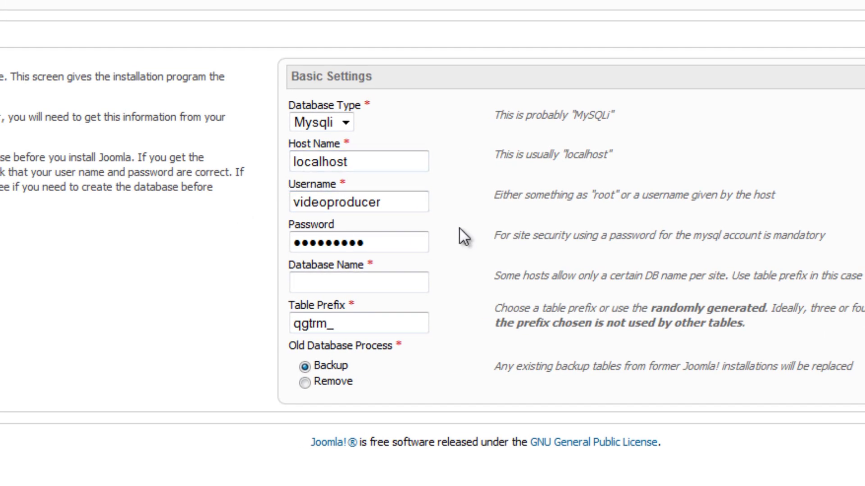
pyautogui.moveTo(396, 199); pyautogui.dragTo(201, 191)
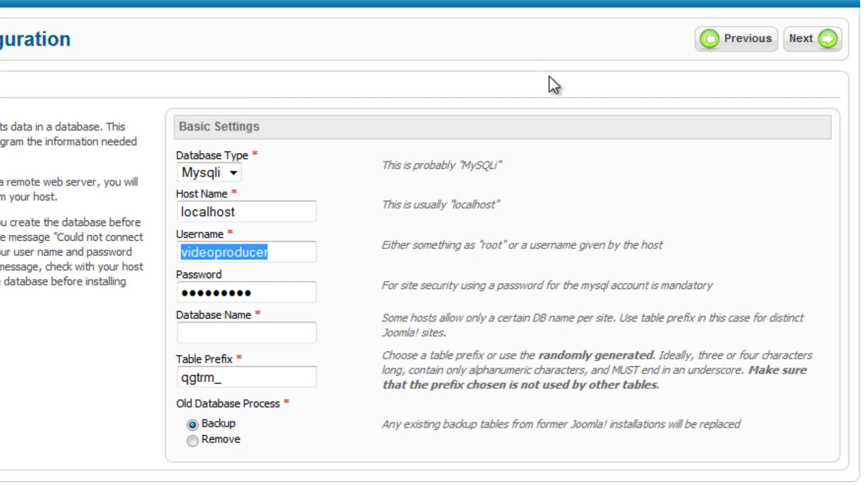
pyautogui.hotkey('ctrl', 'v')
pyautogui.click(245, 291)
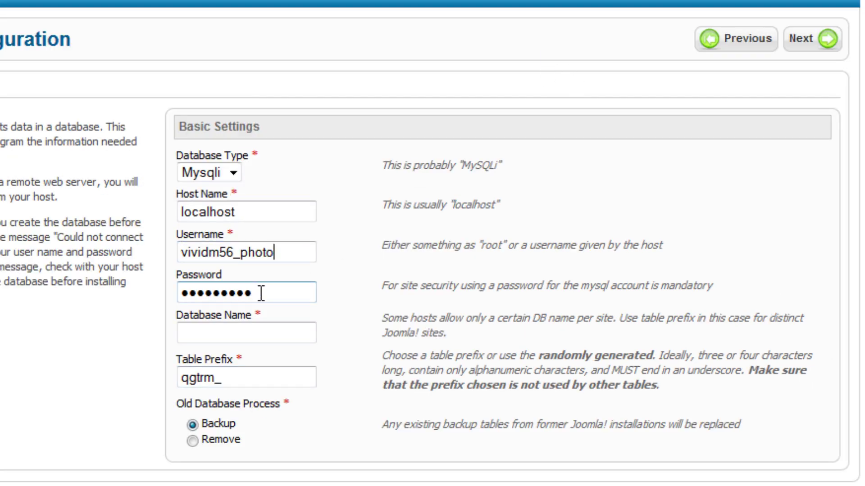
pyautogui.moveTo(261, 292); pyautogui.dragTo(135, 281)
pyautogui.write('•••••••••••••')
pyautogui.click(227, 332)
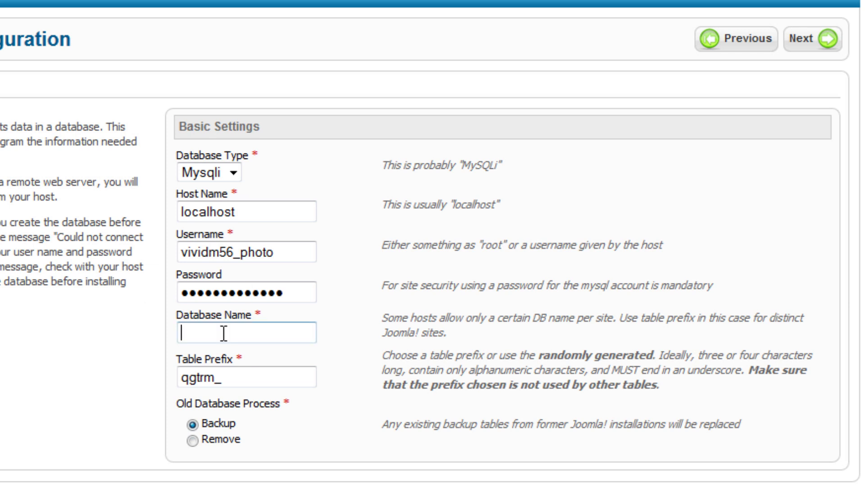
pyautogui.write('vividm56_vivid')
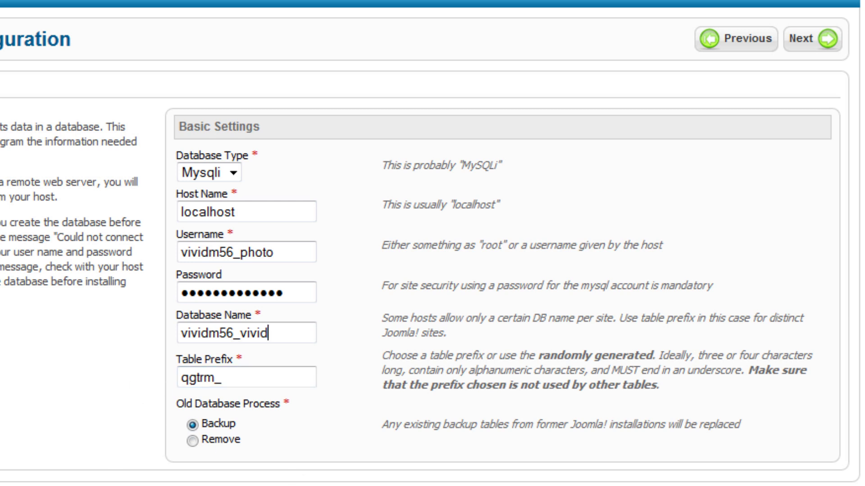
pyautogui.click(803, 39)
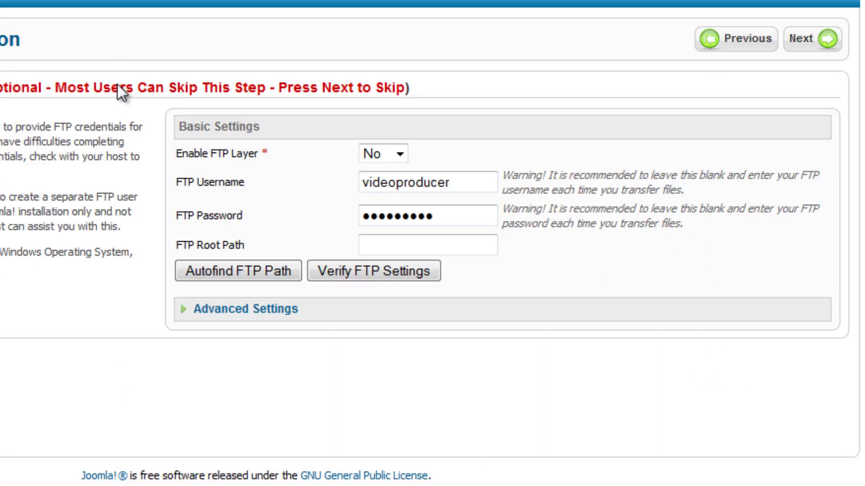
# Leave Enable FTP Layer at No and continue to the main Configuration step
pyautogui.click(814, 30)
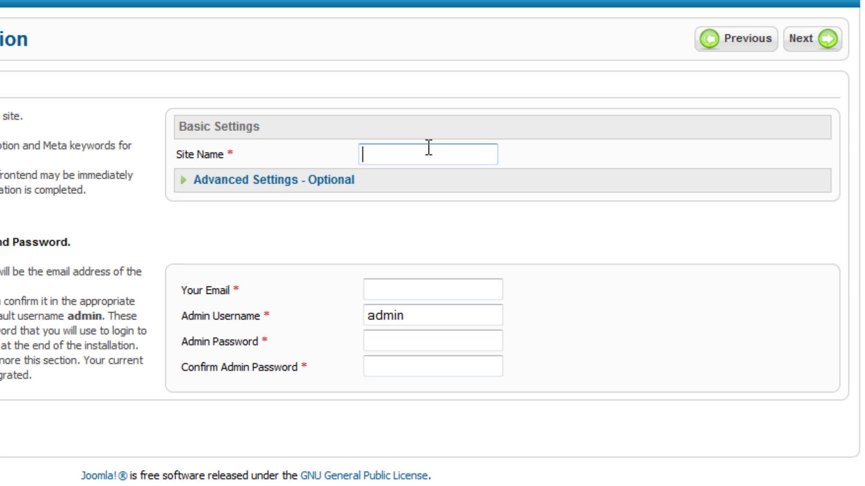
# Paste Site Name 'Vivid Media Productions', enter the admin e-mail, and select the default admin username
pyautogui.write('Vivid Media Productions')
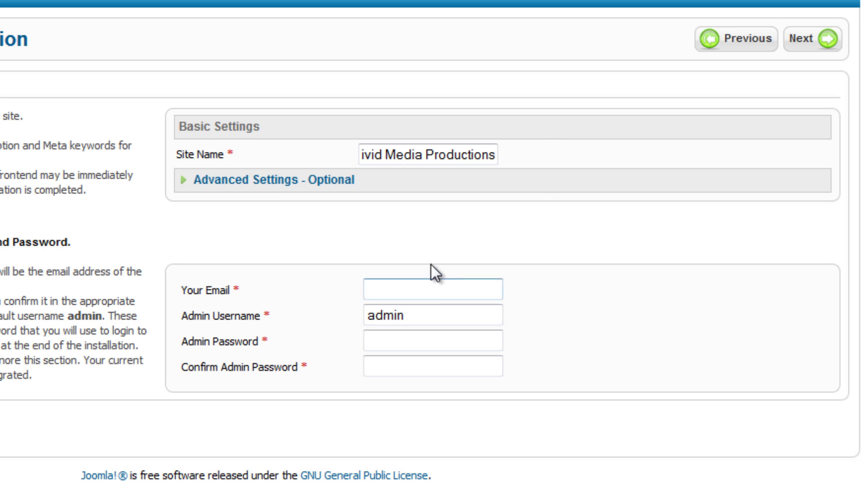
pyautogui.click(410, 290)
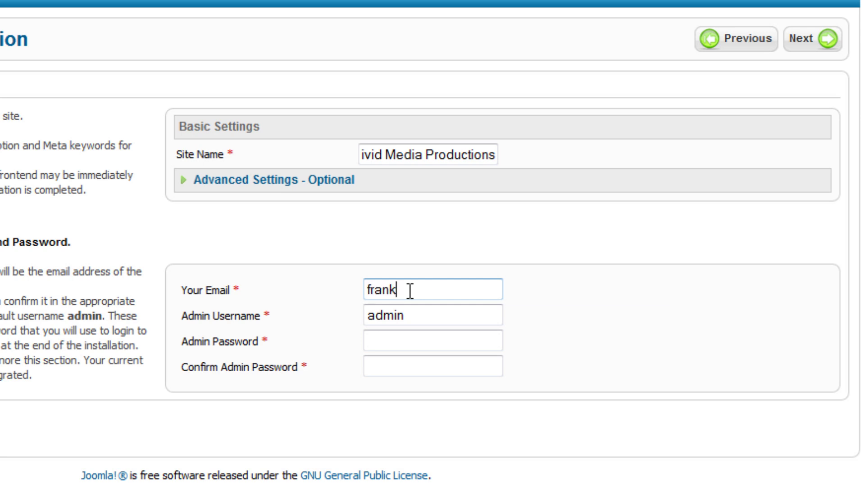
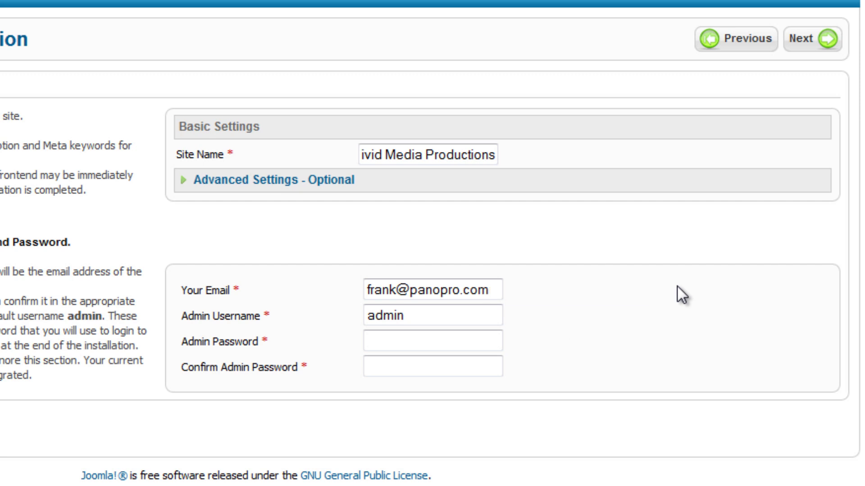
pyautogui.click(435, 318)
pyautogui.moveTo(428, 319); pyautogui.dragTo(270, 322)
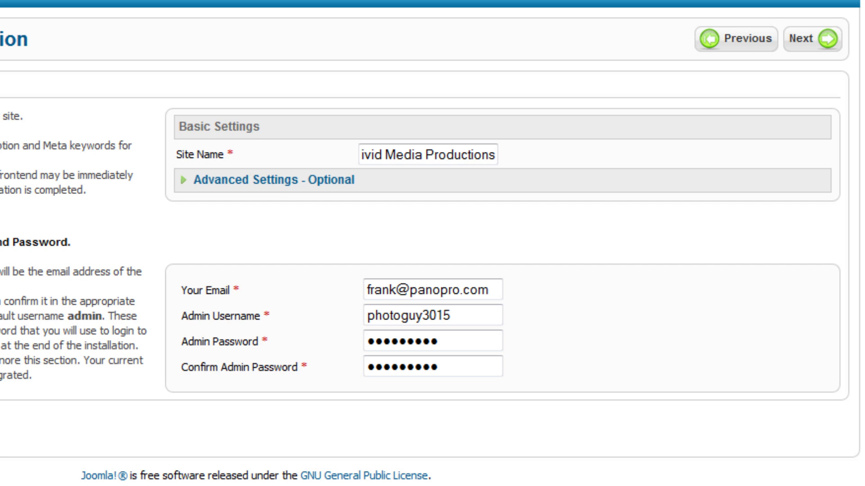
# Run the Joomla installation and remove the installation folder on the finish page
pyautogui.click(800, 39)
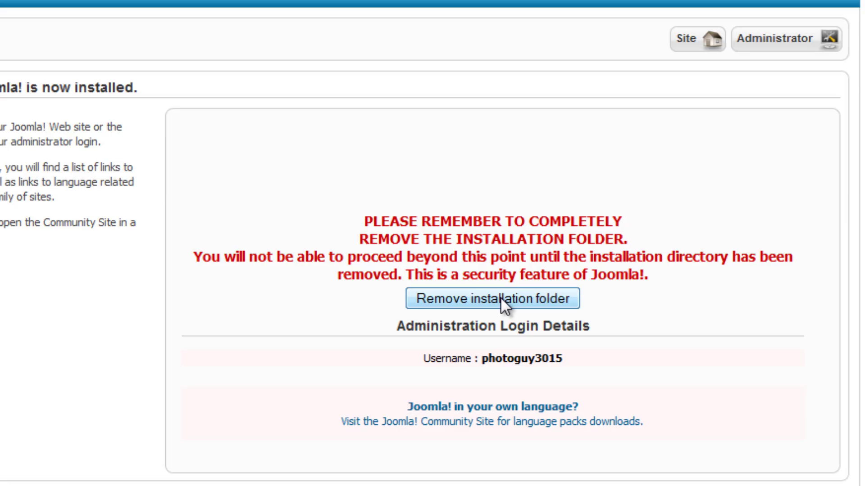
pyautogui.click(501, 299)
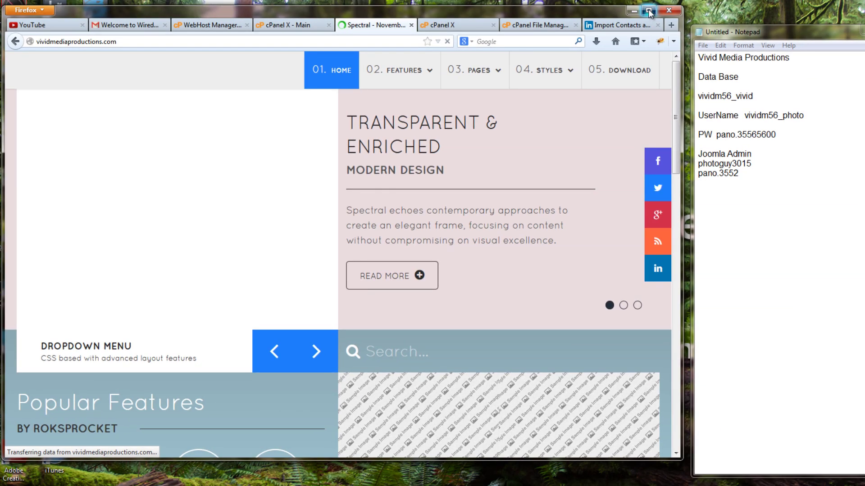
# Maximize Firefox, scroll through the live Spectral homepage, then switch to the rockettheme.com tab
pyautogui.press('super+Up')
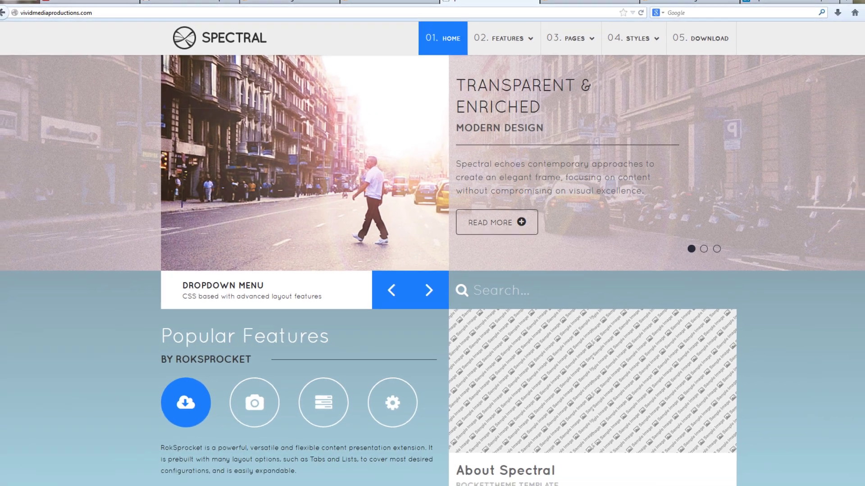
pyautogui.scroll(-5, 80, 161)
pyautogui.scroll(-8, 432, 250)
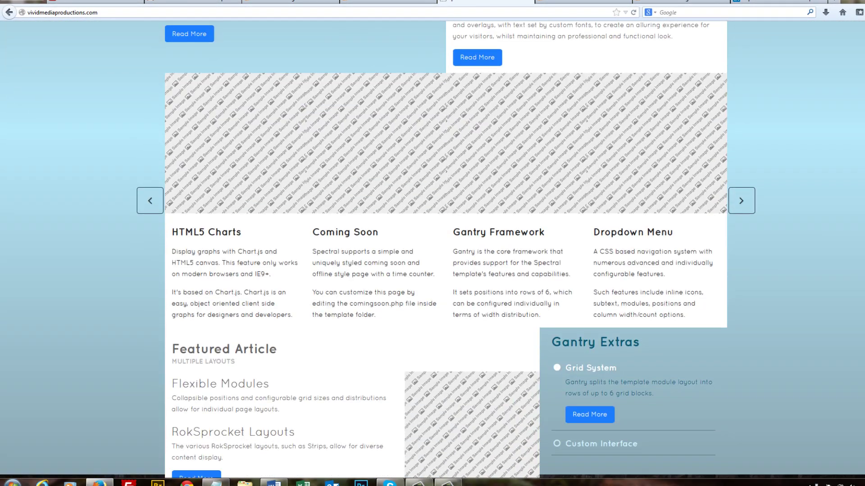
pyautogui.scroll(6, 433, 250)
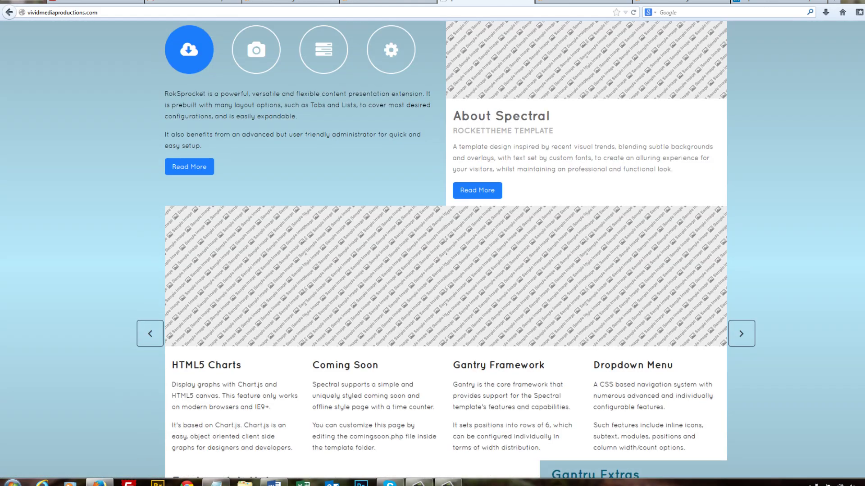
pyautogui.scroll(5, 433, 249)
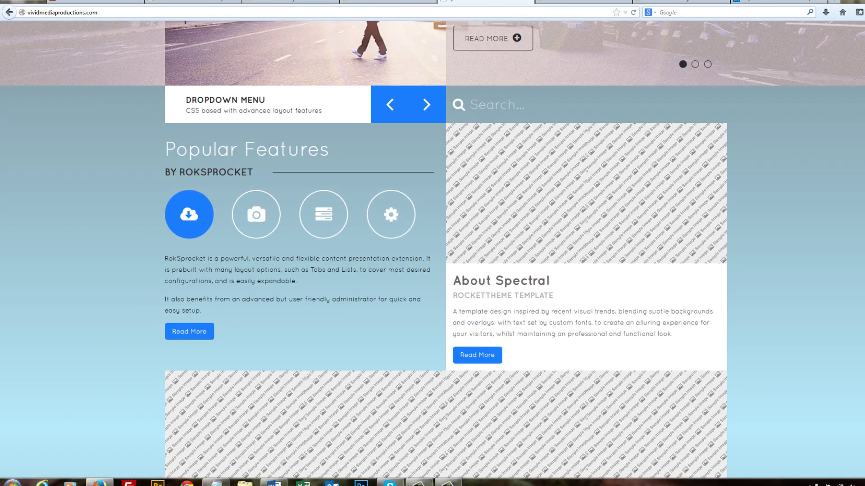
pyautogui.scroll(-7, 432, 250)
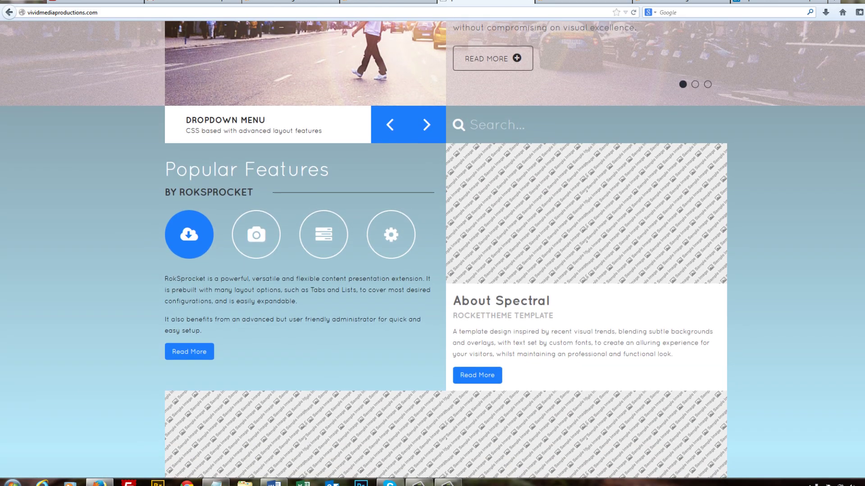
pyautogui.scroll(-1, 433, 250)
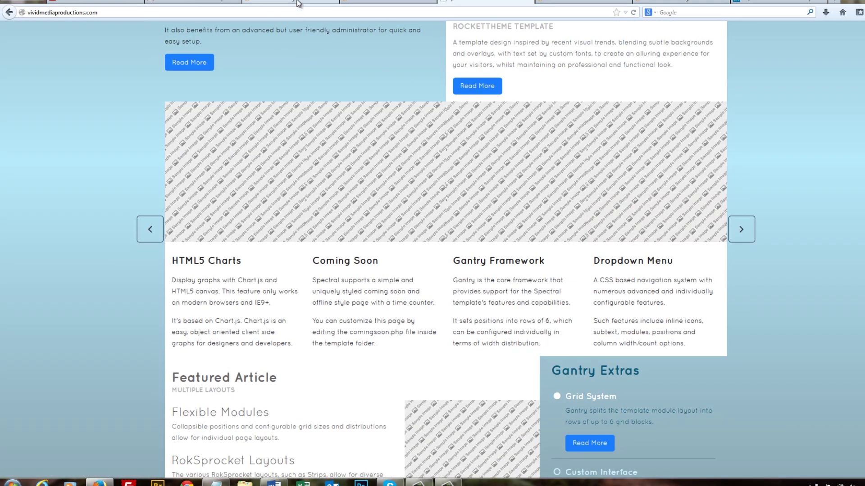
pyautogui.click(194, 4)
pyautogui.moveTo(479, 32)
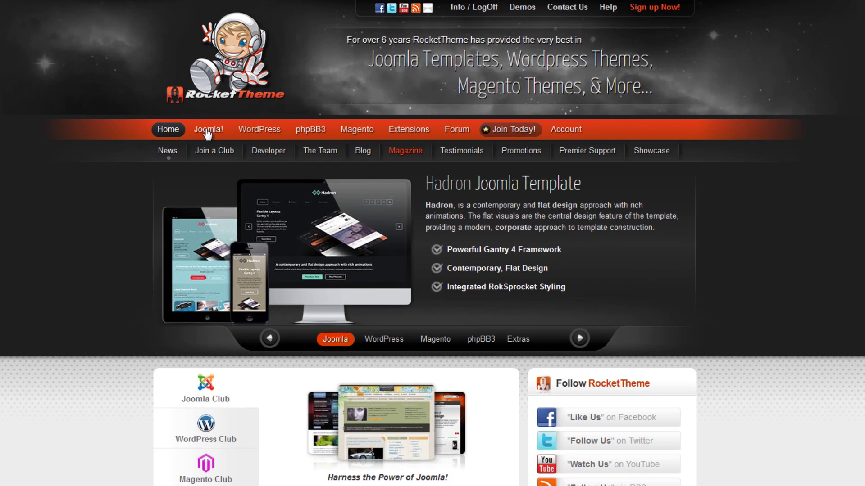
# Go from RocketTheme's Joomla section through all Joomla templates to the Spectral template page
pyautogui.click(249, 127)
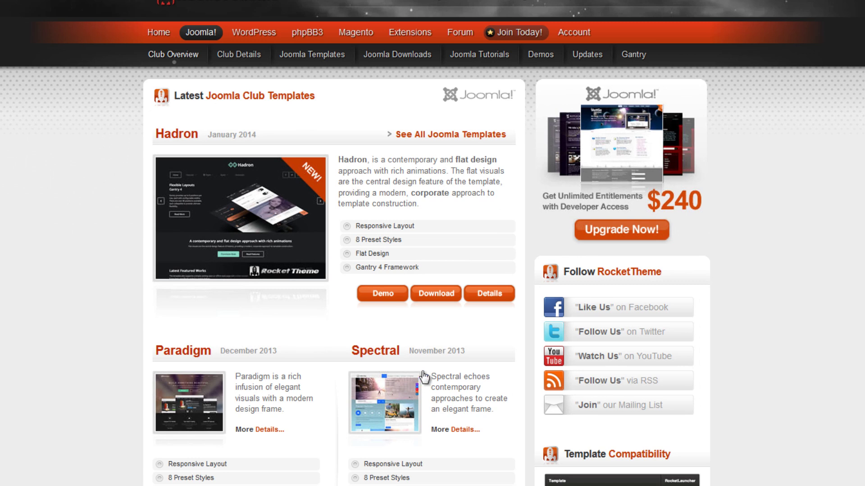
pyautogui.click(436, 136)
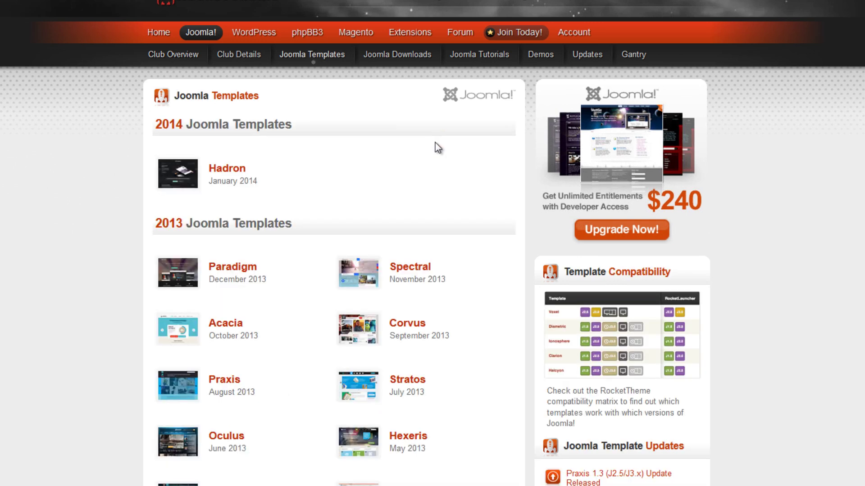
pyautogui.scroll(-5, 420, 196)
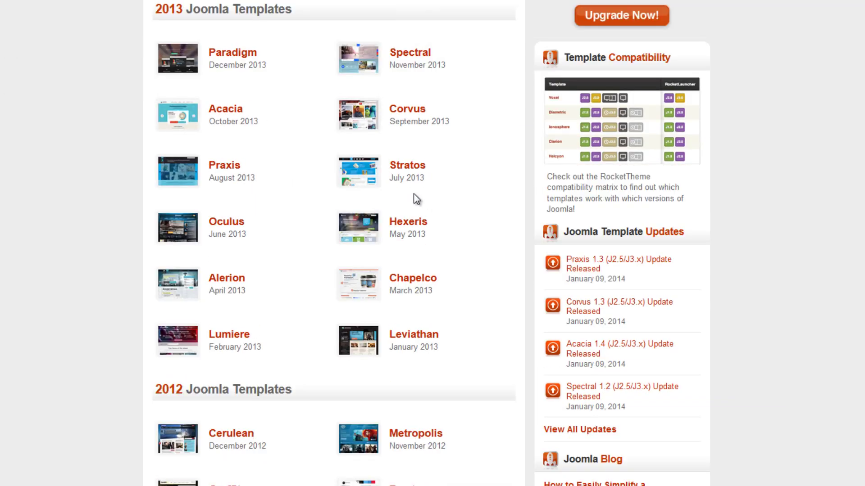
pyautogui.click(367, 65)
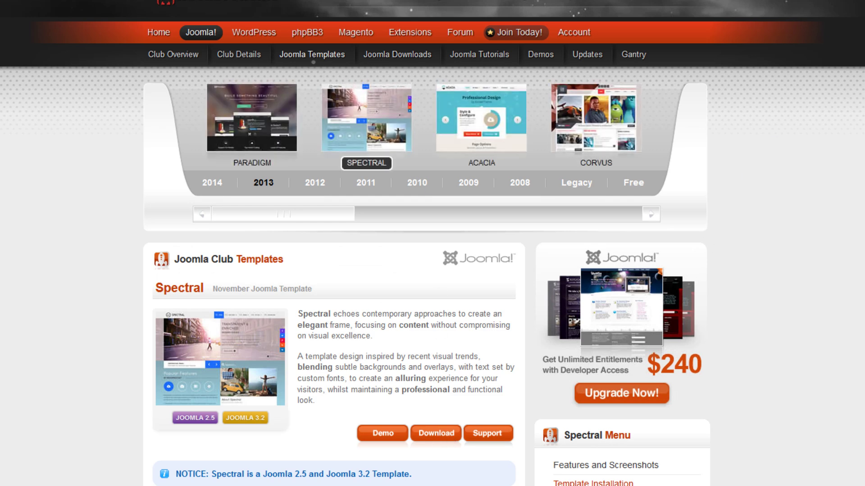
# Download the Spectral Sources package and save spectral-sources.zip to disk
pyautogui.scroll(-20, 860, 175)
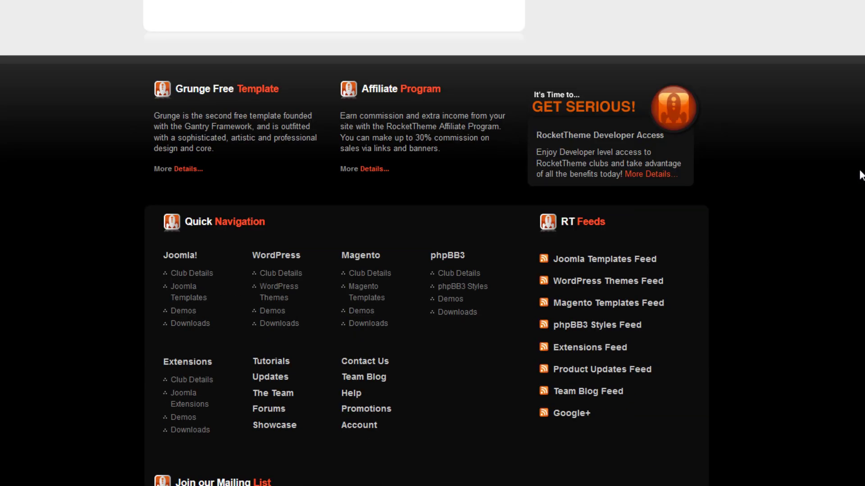
pyautogui.scroll(5, 860, 174)
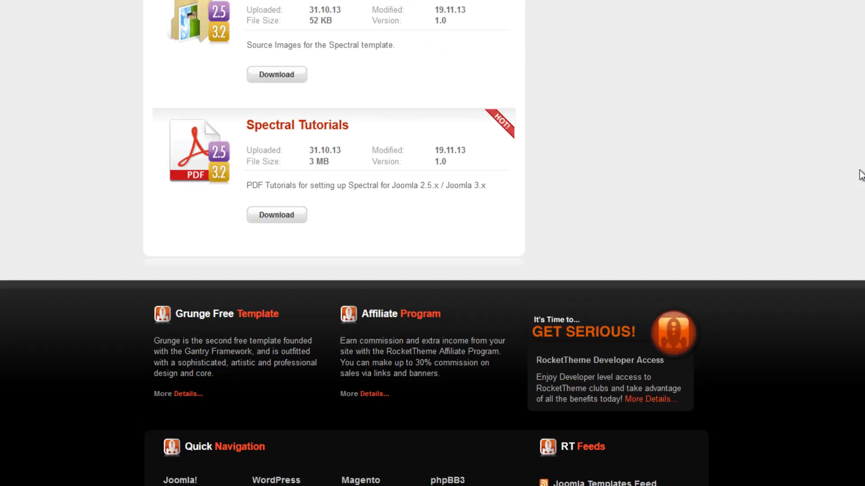
pyautogui.scroll(3, 328, 26)
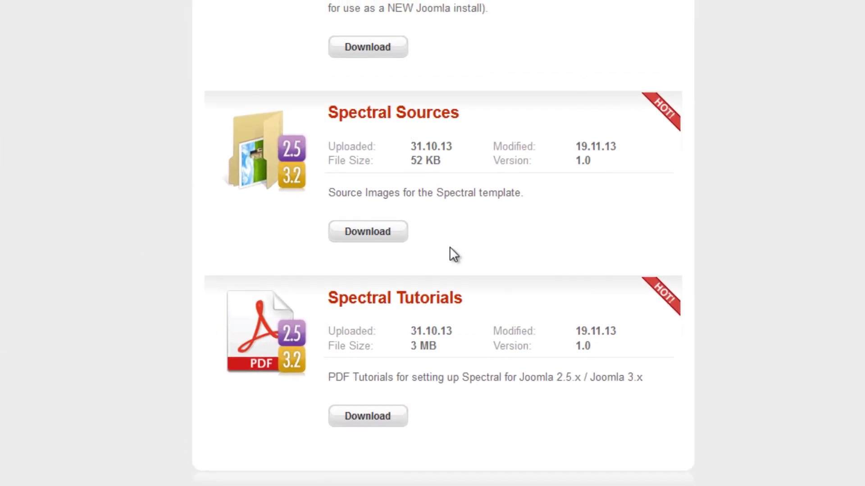
pyautogui.click(368, 237)
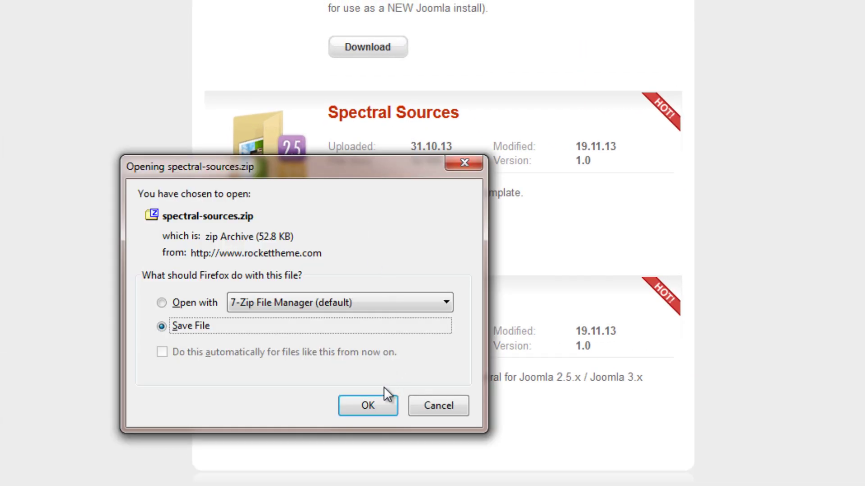
pyautogui.click(366, 406)
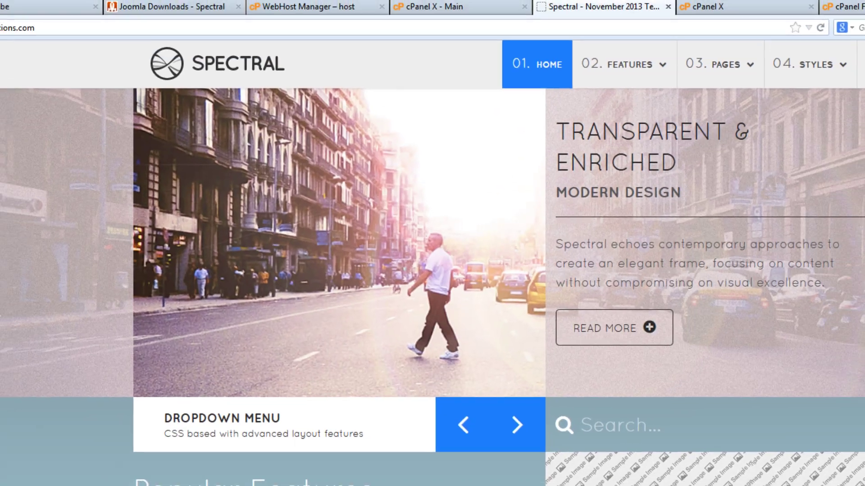
# Load the administrator login page at vividmediaproductions.com/administrator/
pyautogui.hotkey('ctrl', 'w')
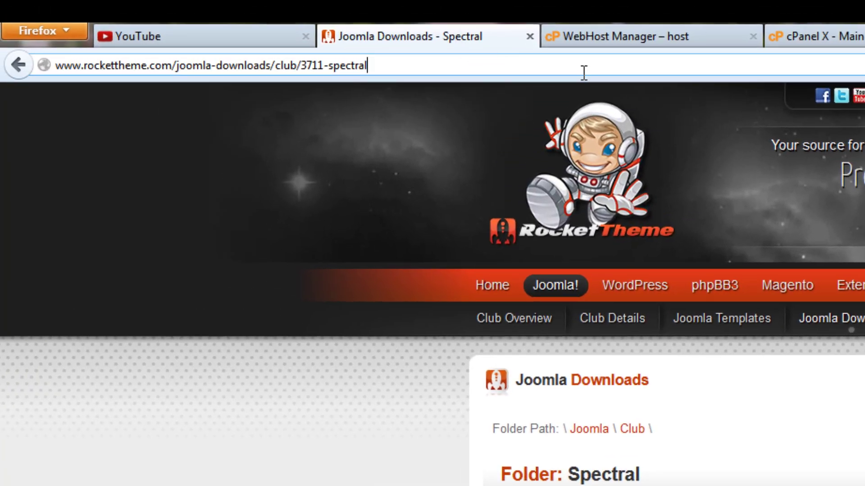
pyautogui.moveTo(452, 61); pyautogui.dragTo(2, 60)
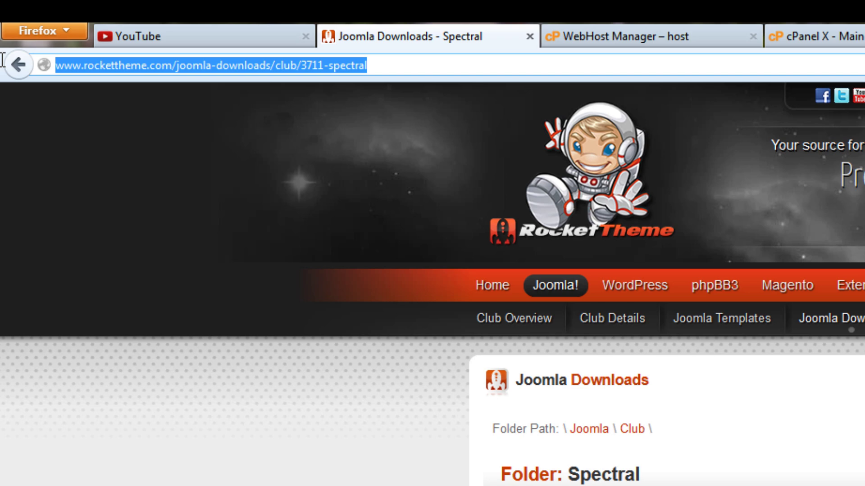
pyautogui.write('vividmediaproductions.com')
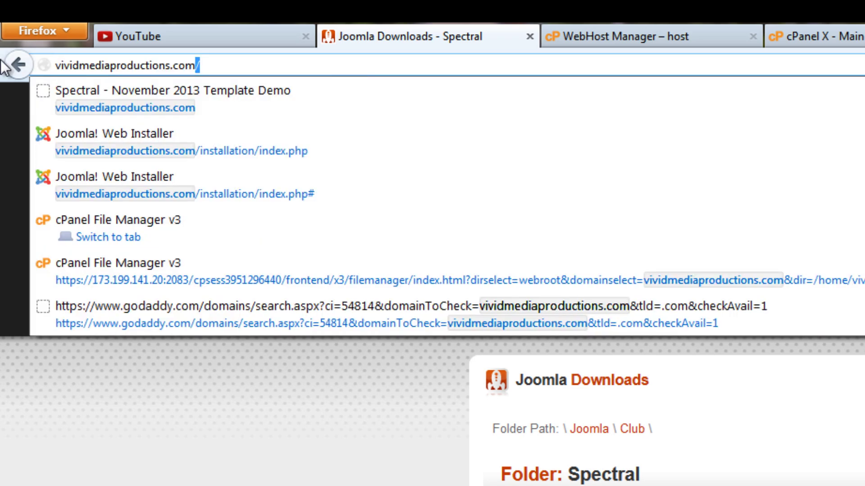
pyautogui.write('/')
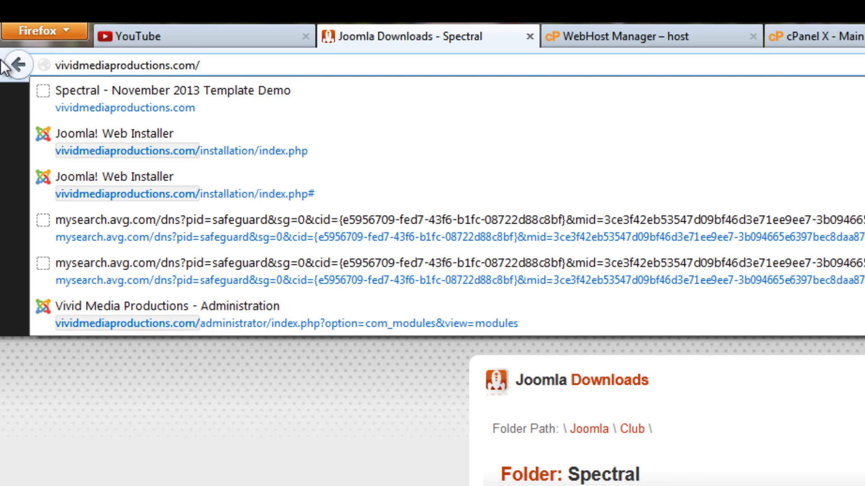
pyautogui.write('administrator/')
pyautogui.press('Return')
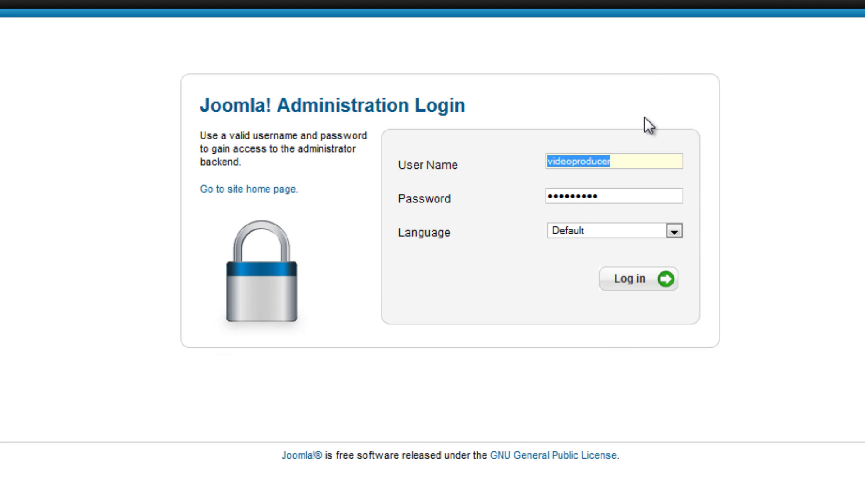
# Log in to the Joomla backend with the admin username and password
pyautogui.press('Tab')
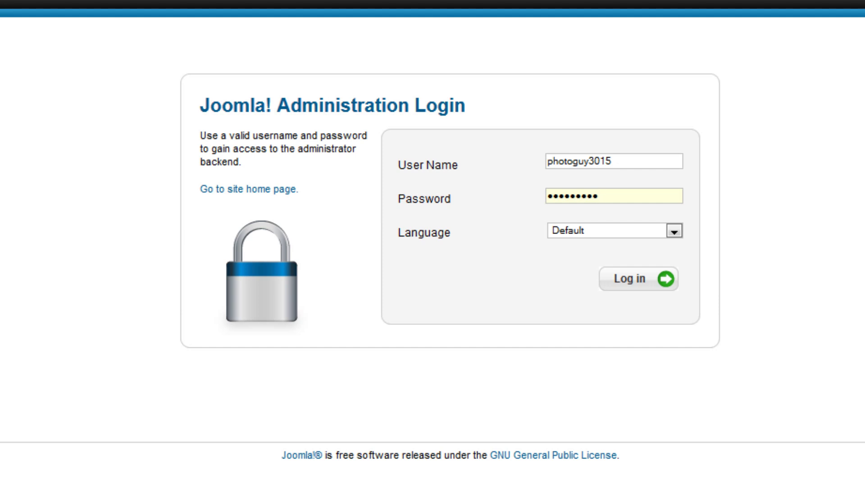
pyautogui.click(620, 283)
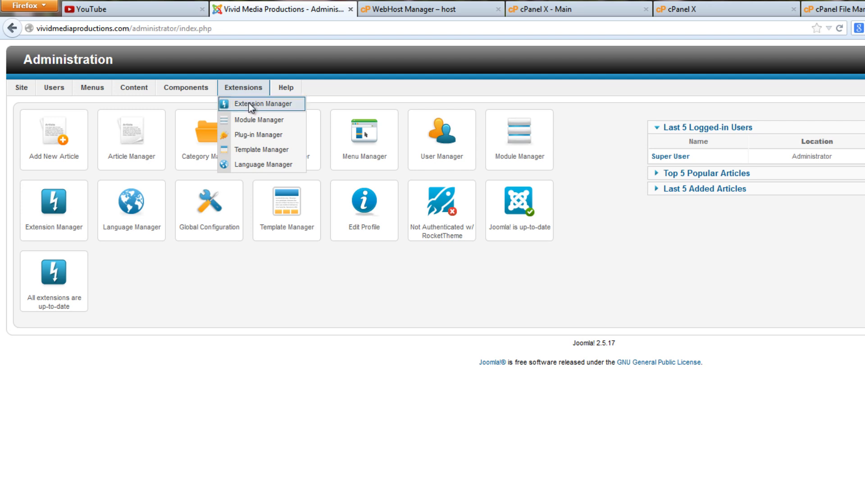
# Return to the Joomla 2.5.17 admin Control Panel from the Site menu
pyautogui.moveTo(25, 92)
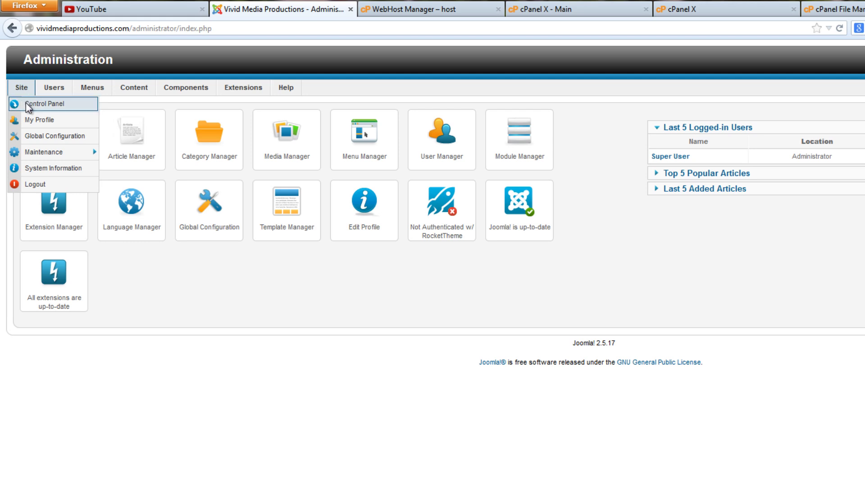
pyautogui.click(35, 136)
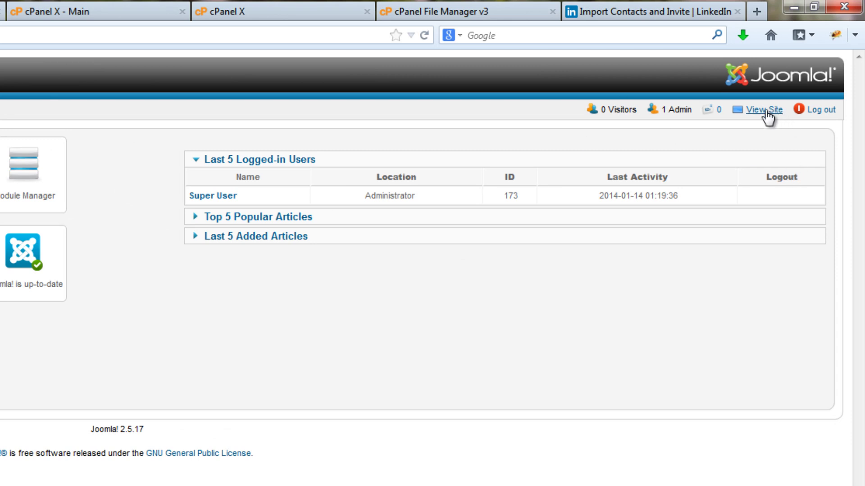
# Open the public Spectral-themed site in a new tab via View Site
pyautogui.click(766, 112)
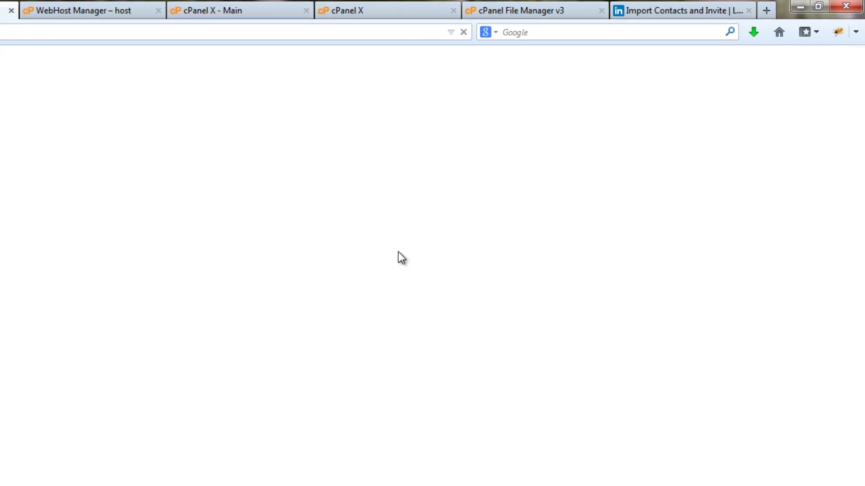